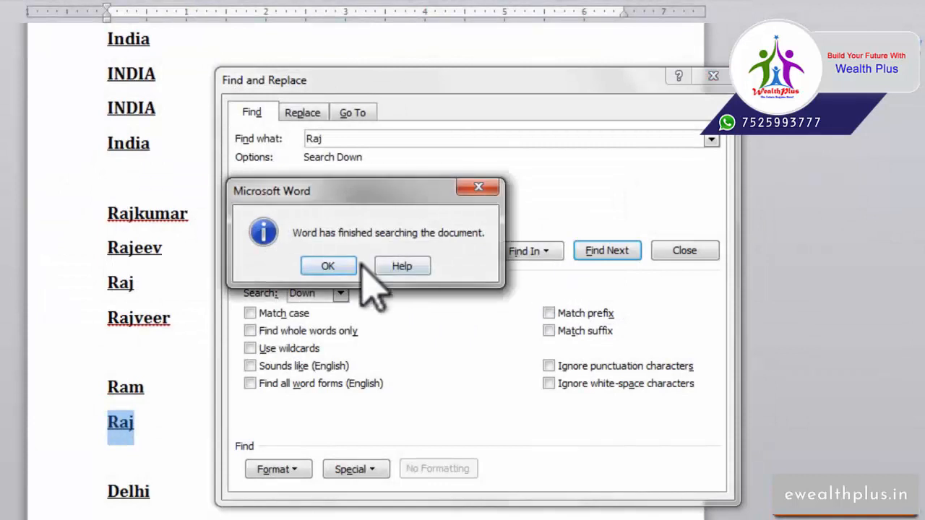
# - Restart the search for the entered name and step through its matches without any matching options
pyautogui.click(327, 263)
pyautogui.click(604, 252)
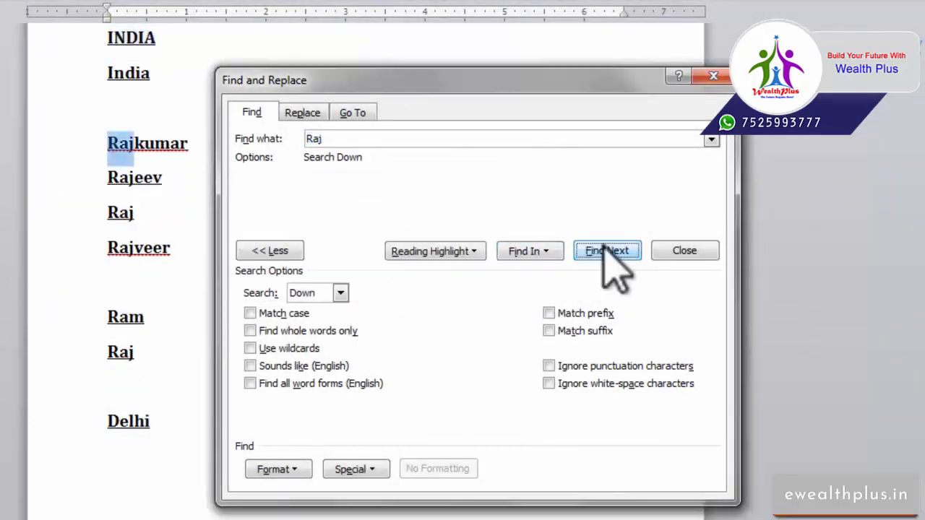
pyautogui.click(604, 253)
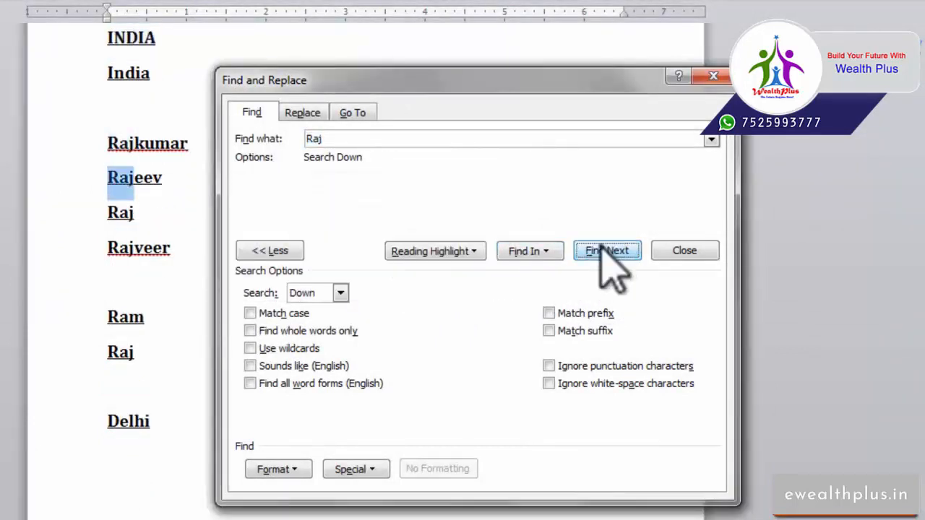
pyautogui.click(602, 250)
pyautogui.click(600, 250)
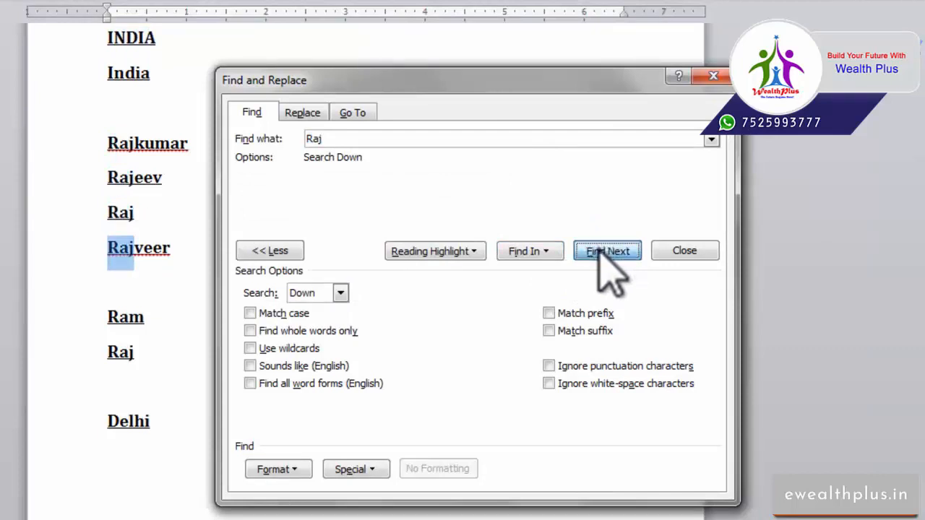
pyautogui.click(599, 252)
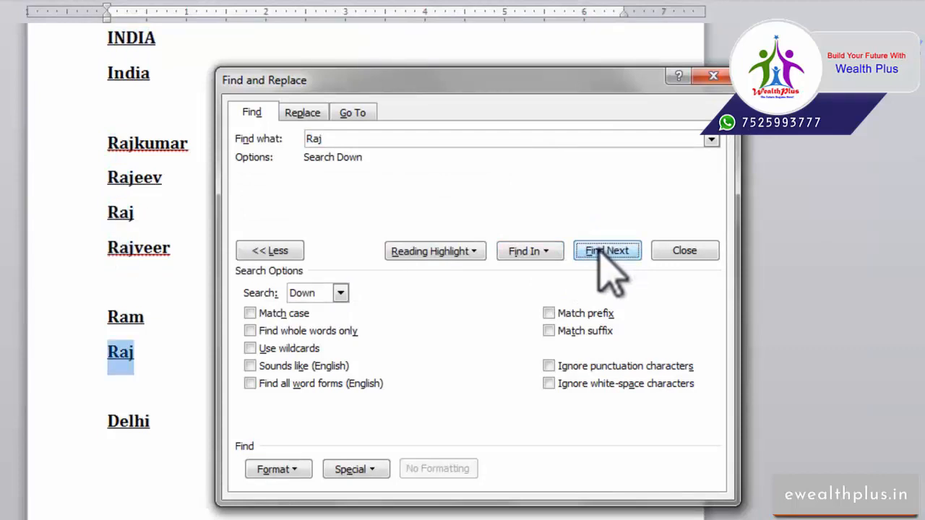
# - Limit the search for the entered name to whole words only and step through the matches
pyautogui.click(251, 332)
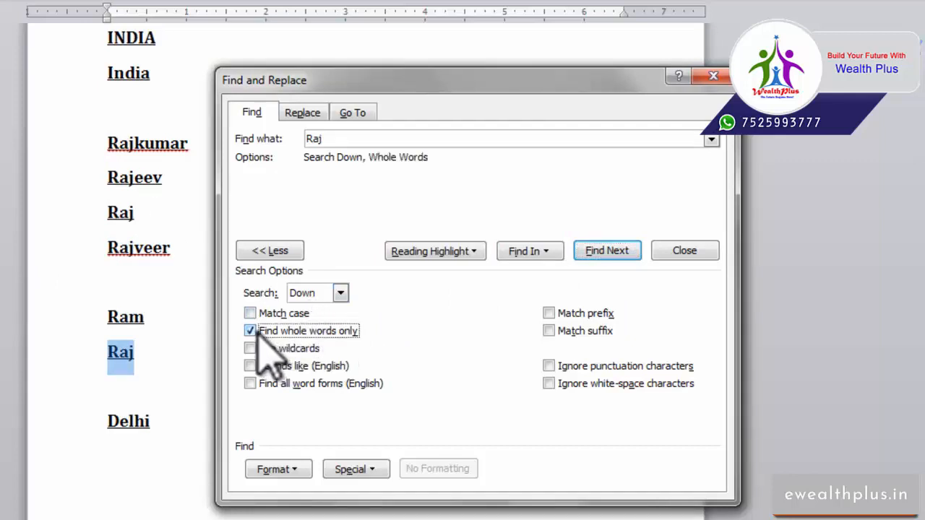
pyautogui.click(607, 250)
pyautogui.click(291, 265)
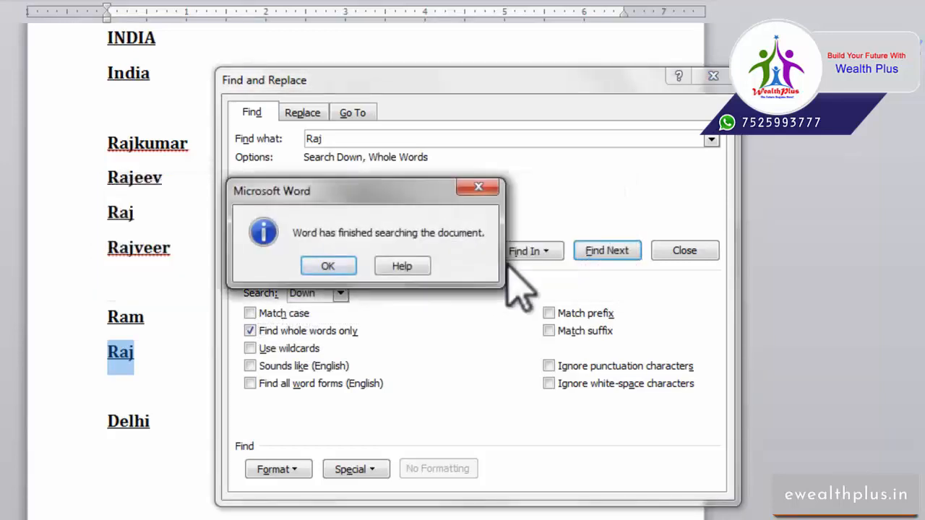
pyautogui.click(327, 266)
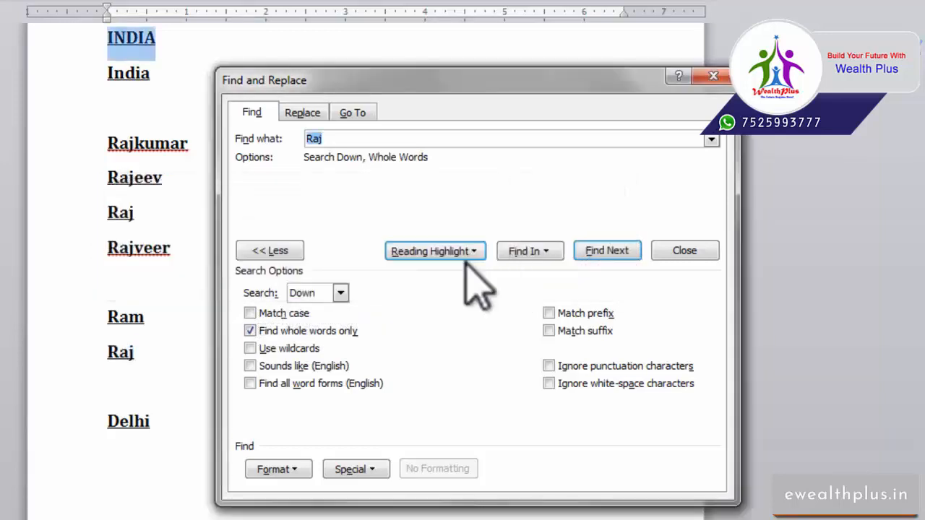
pyautogui.click(607, 251)
pyautogui.click(606, 251)
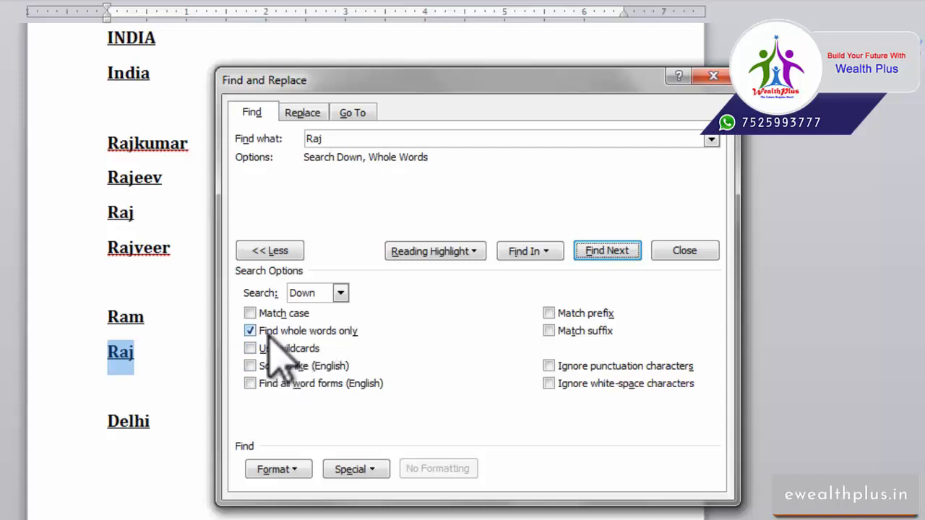
# - Search the document for "R??" with wildcards enabled, continuing from the beginning of the document
pyautogui.click(293, 348)
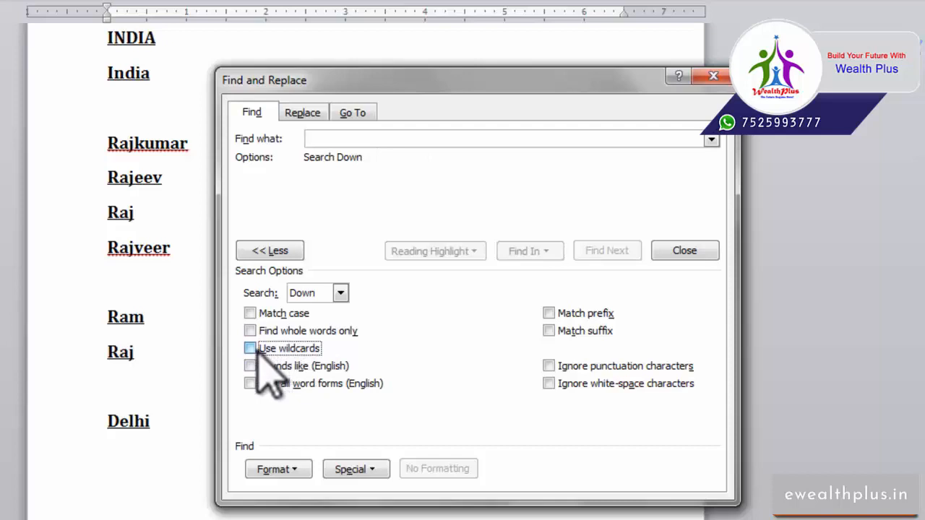
pyautogui.click(259, 349)
pyautogui.click(350, 139)
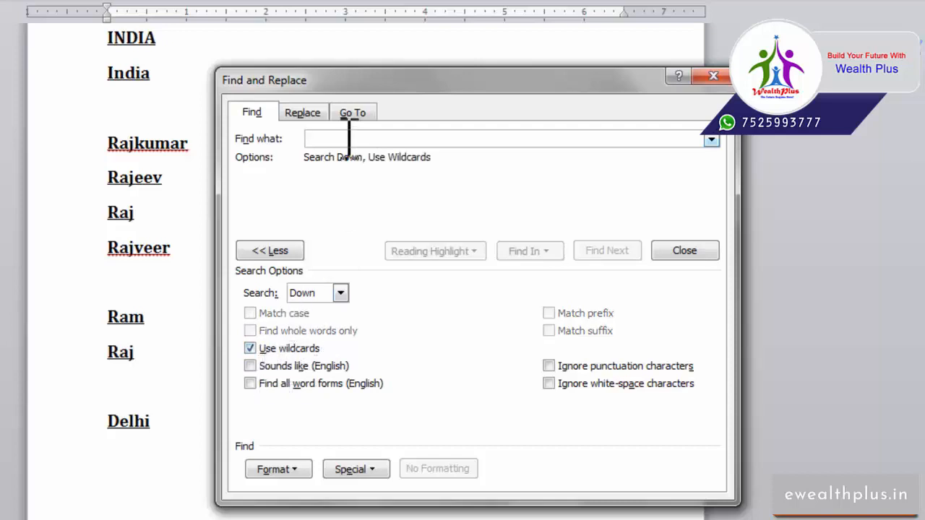
pyautogui.write('R')
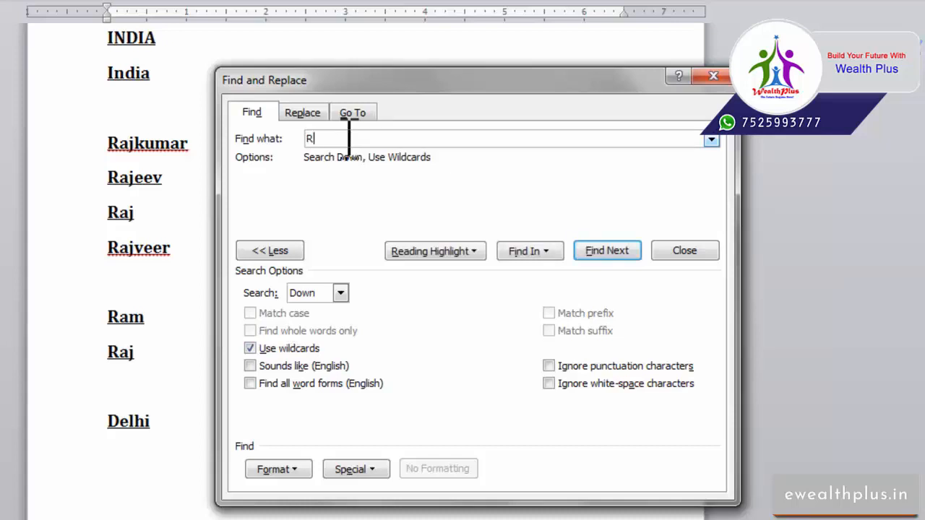
pyautogui.write('??')
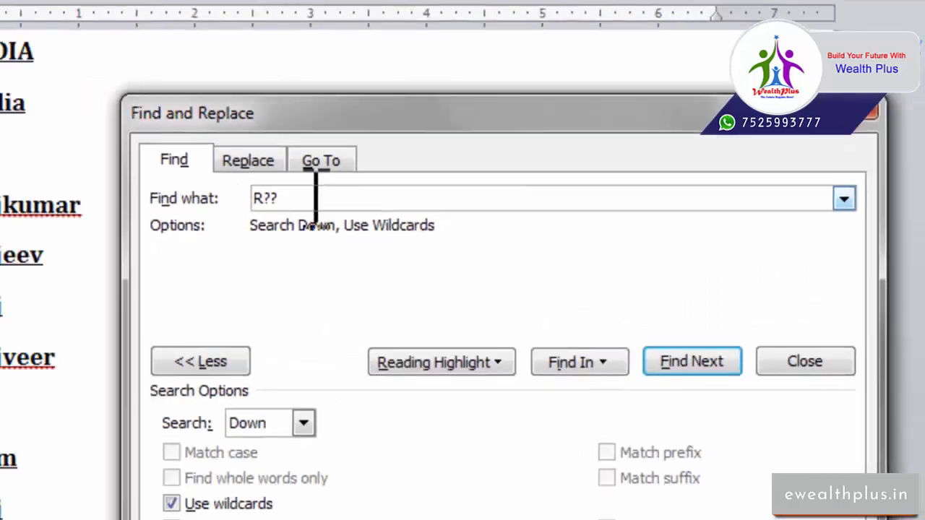
pyautogui.click(700, 361)
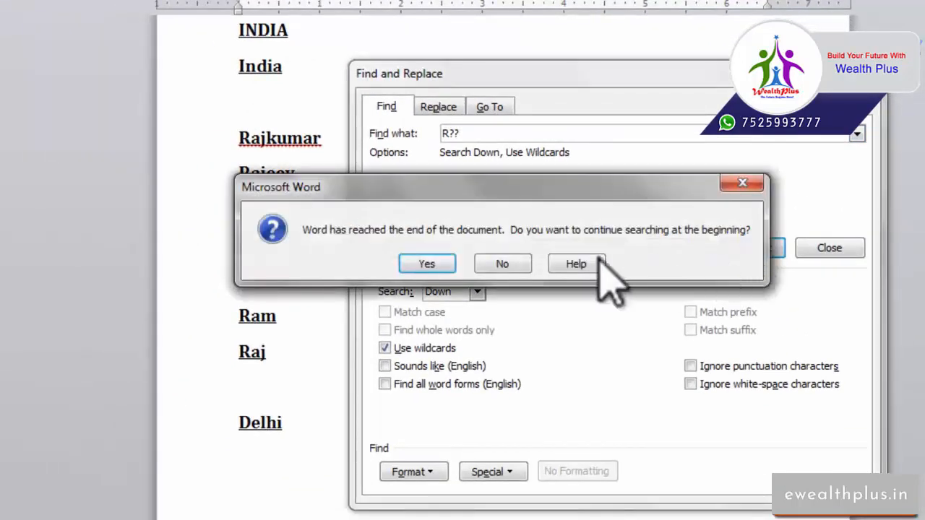
pyautogui.click(427, 264)
pyautogui.click(751, 248)
# - Highlight the two question marks in the search pattern, and step through further matches of "R??" in the numbered lists
pyautogui.moveTo(617, 96); pyautogui.dragTo(605, 96)
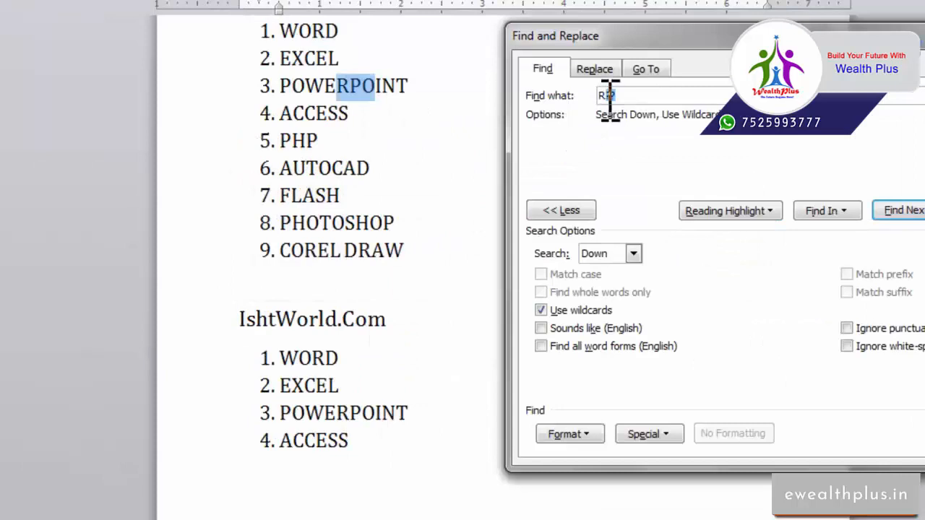
pyautogui.press('Left')
pyautogui.hotkey('shift', 'Right')
pyautogui.hotkey('shift', 'Right')
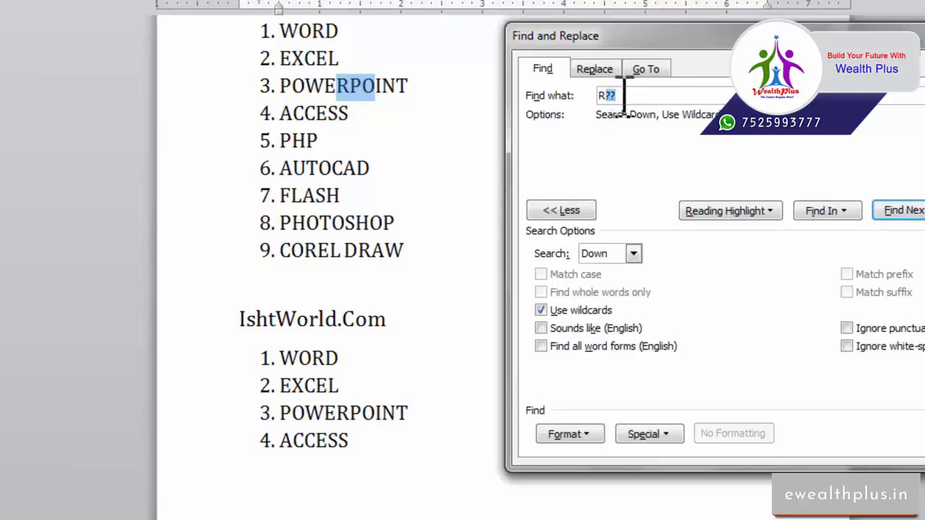
pyautogui.click(896, 210)
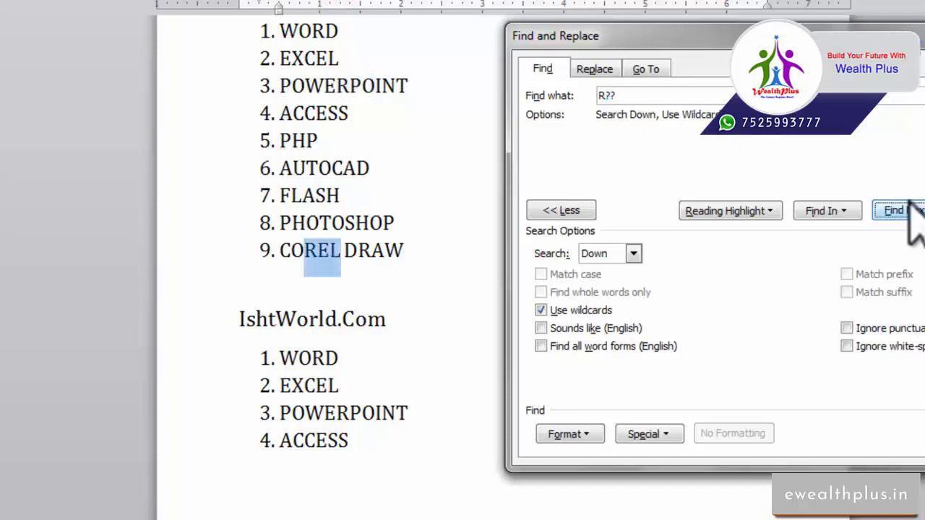
pyautogui.click(908, 206)
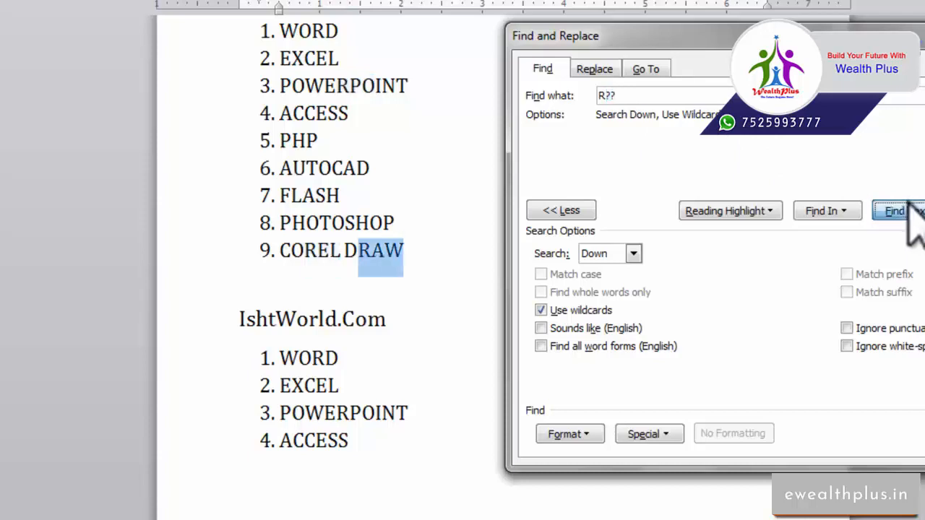
pyautogui.click(903, 211)
pyautogui.click(904, 211)
pyautogui.click(902, 210)
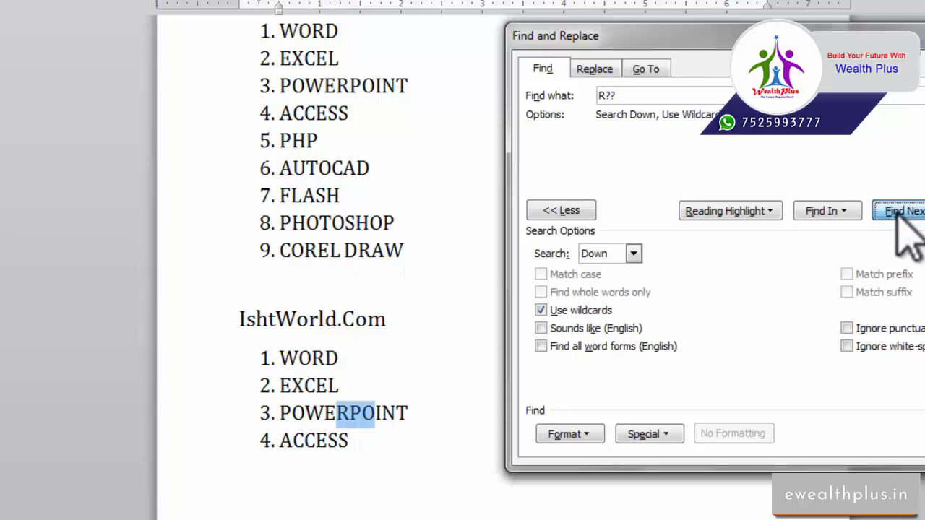
# - Search for "delhi" with the Sounds like (English) option instead of wildcards, and step through the similar-sounding words
pyautogui.click(567, 351)
pyautogui.click(564, 370)
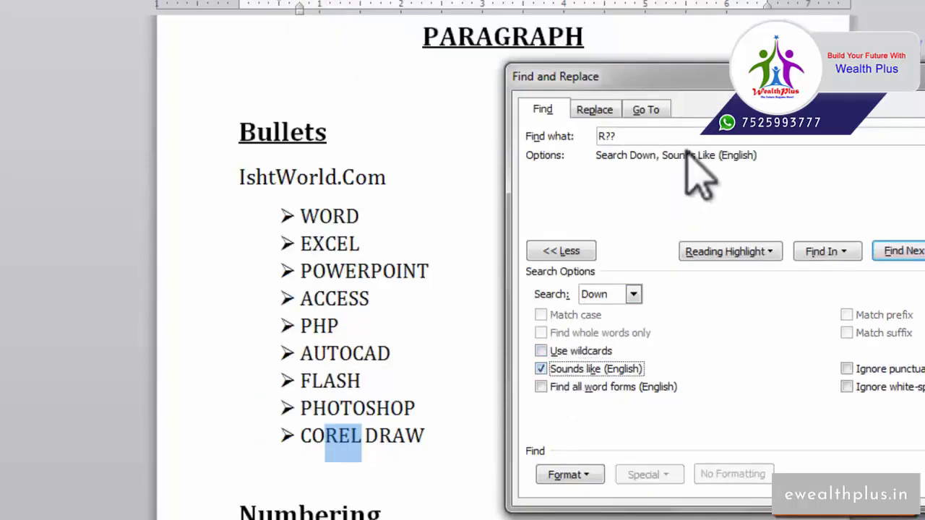
pyautogui.click(622, 135)
pyautogui.press('BackSpace')
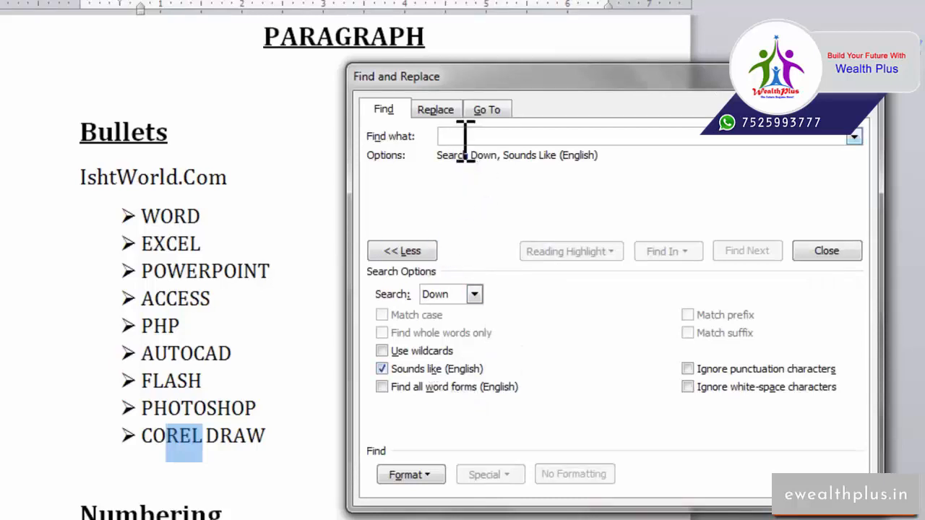
pyautogui.write('delhi')
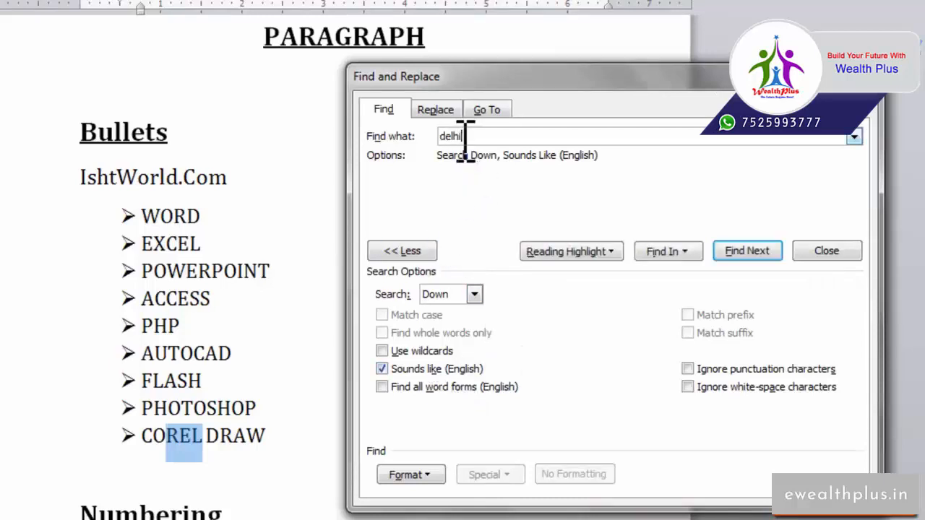
pyautogui.click(751, 250)
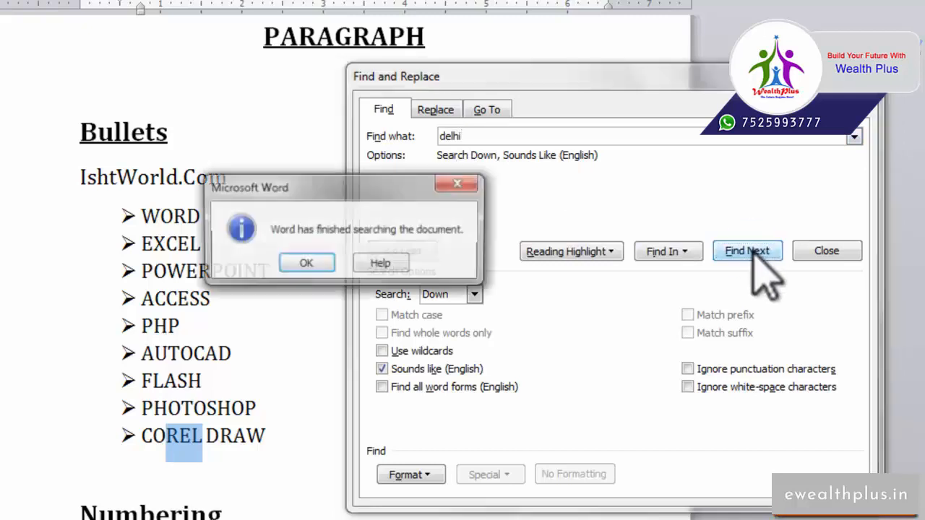
pyautogui.click(311, 263)
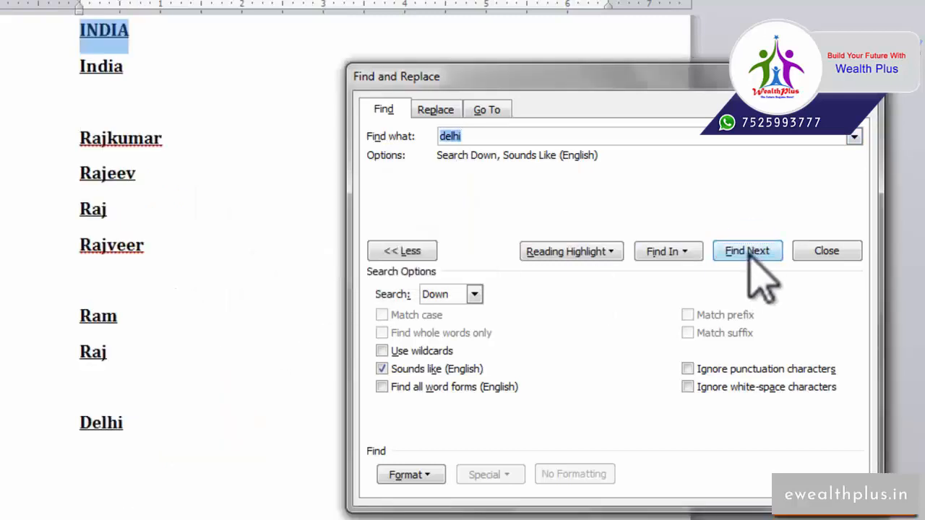
pyautogui.click(748, 252)
pyautogui.click(748, 253)
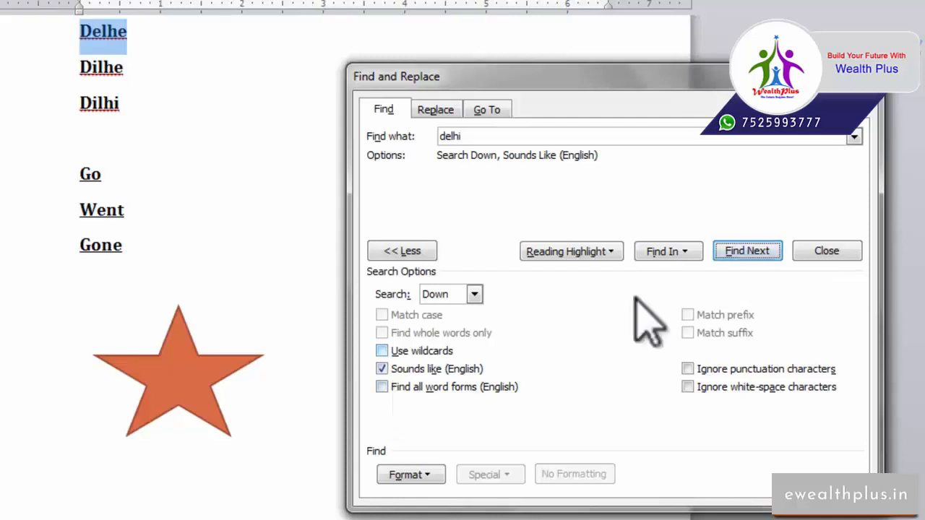
pyautogui.click(746, 253)
pyautogui.click(745, 256)
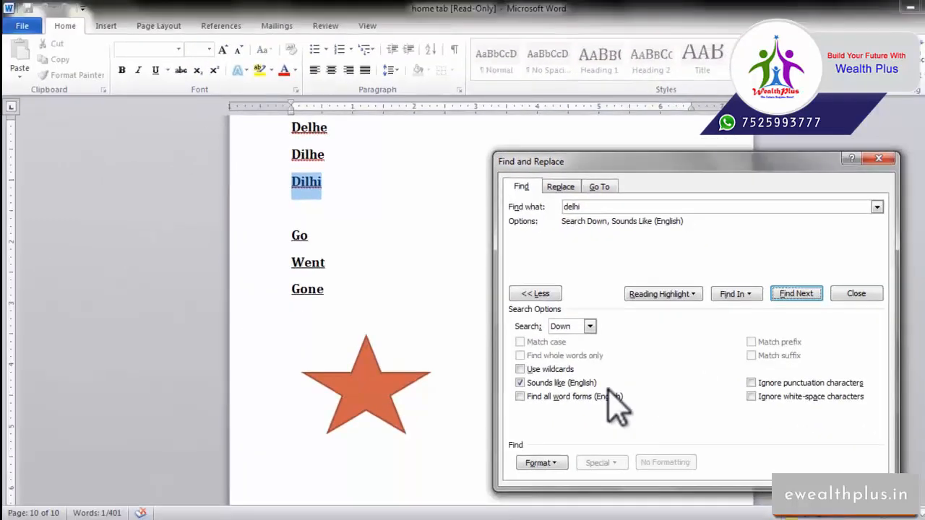
# - Search for "go" with Find all word forms (English) enabled and step through its different verb forms
pyautogui.click(543, 395)
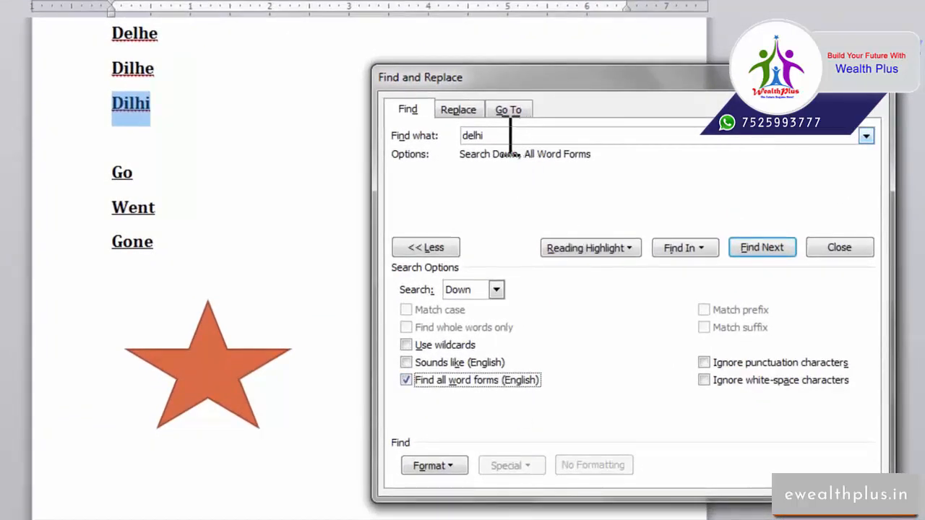
pyautogui.moveTo(510, 135); pyautogui.dragTo(463, 135)
pyautogui.write('go')
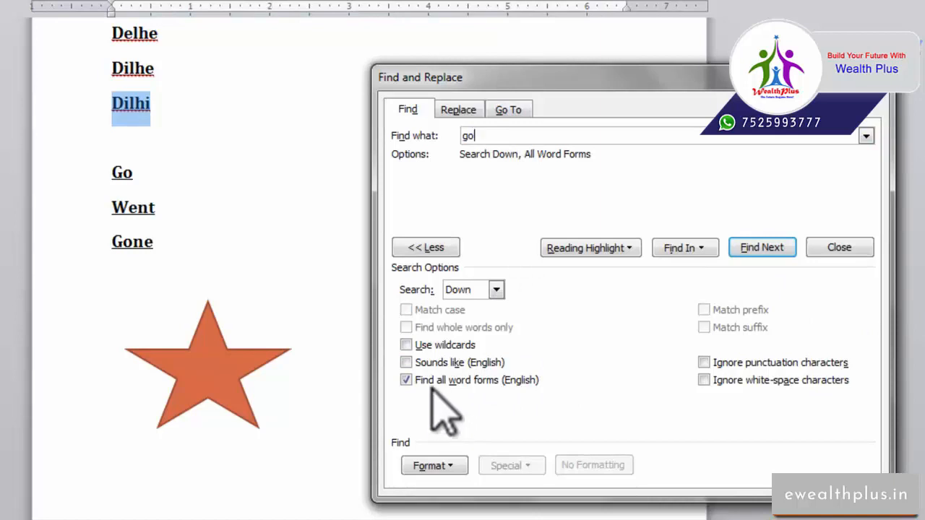
pyautogui.click(767, 249)
pyautogui.click(766, 248)
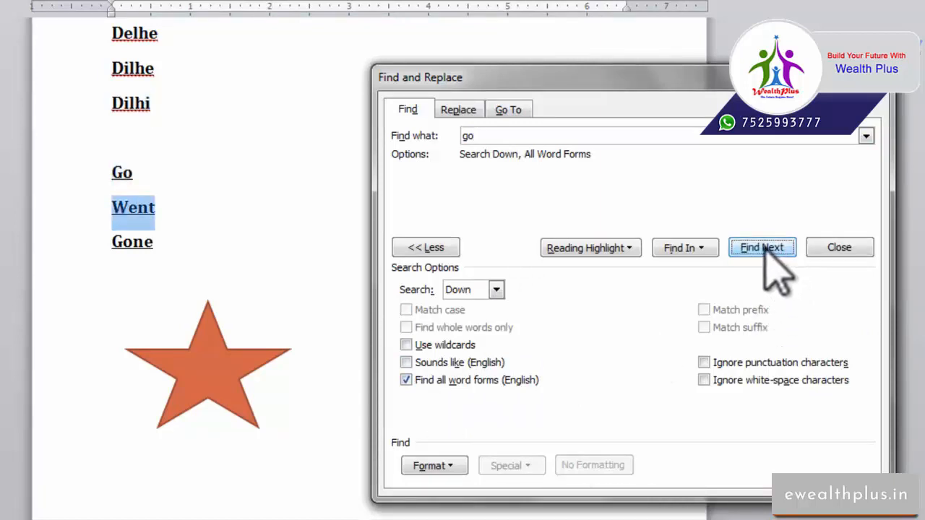
pyautogui.click(756, 248)
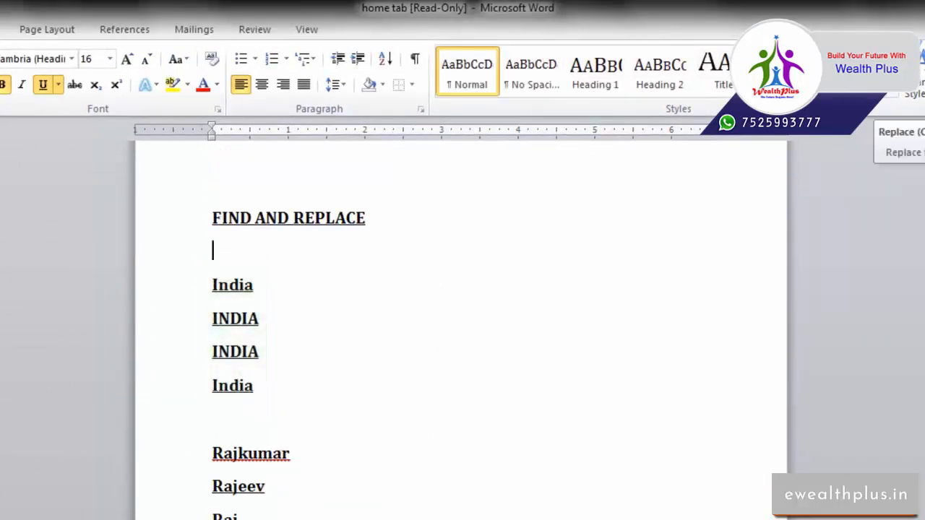
# - Set up a replacement of "india" with "Bharat" and turn off Find all word forms (English)
pyautogui.click(893, 61)
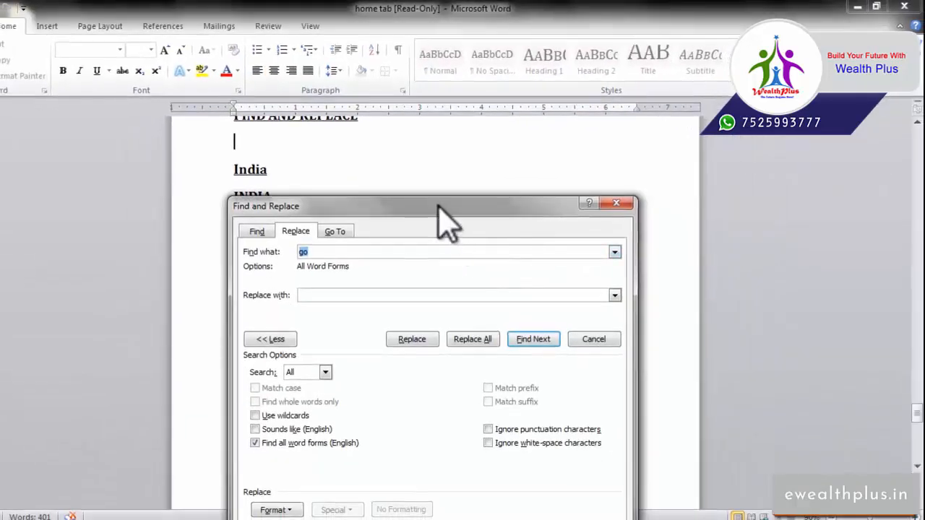
pyautogui.moveTo(441, 213); pyautogui.dragTo(603, 141)
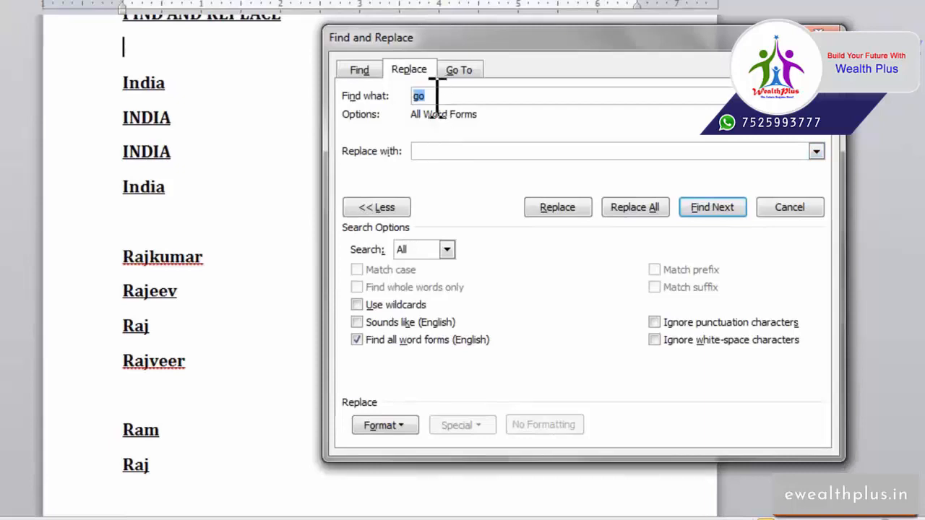
pyautogui.click(446, 150)
pyautogui.doubleClick(415, 94)
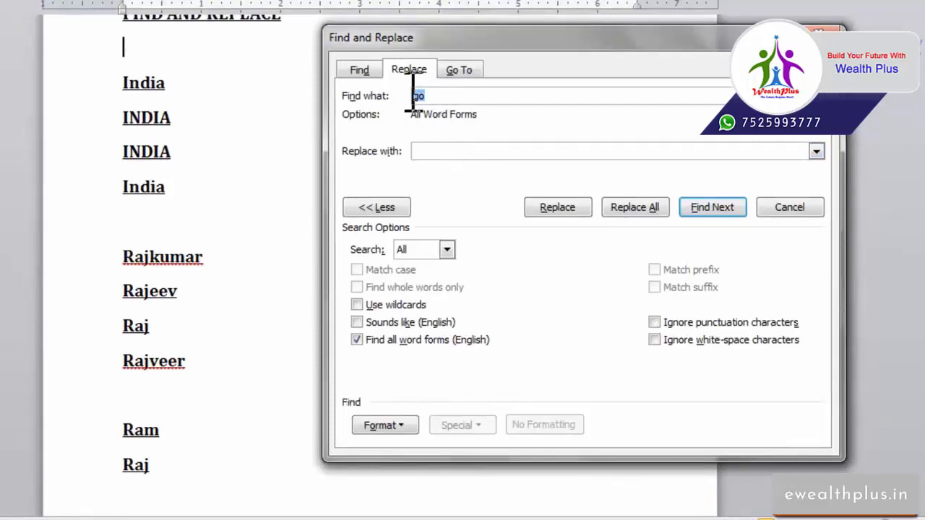
pyautogui.write('india')
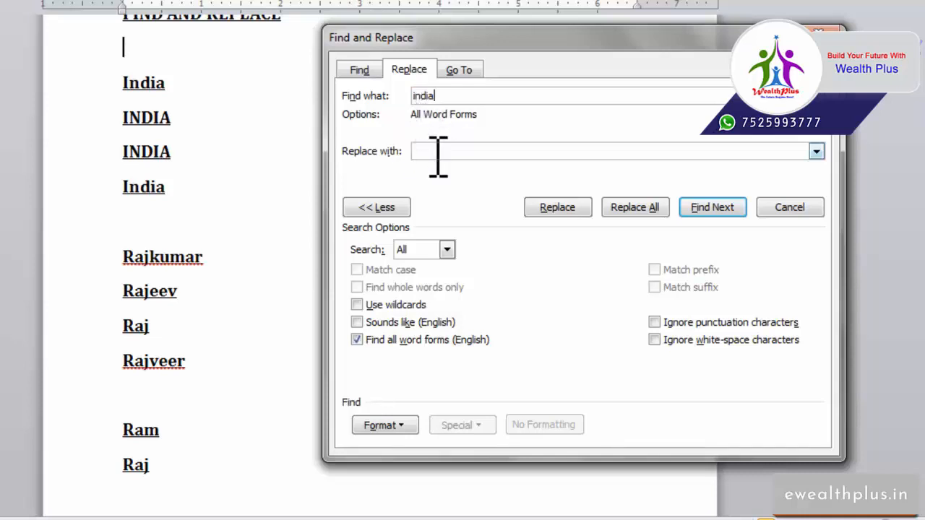
pyautogui.click(437, 151)
pyautogui.write('Bharat')
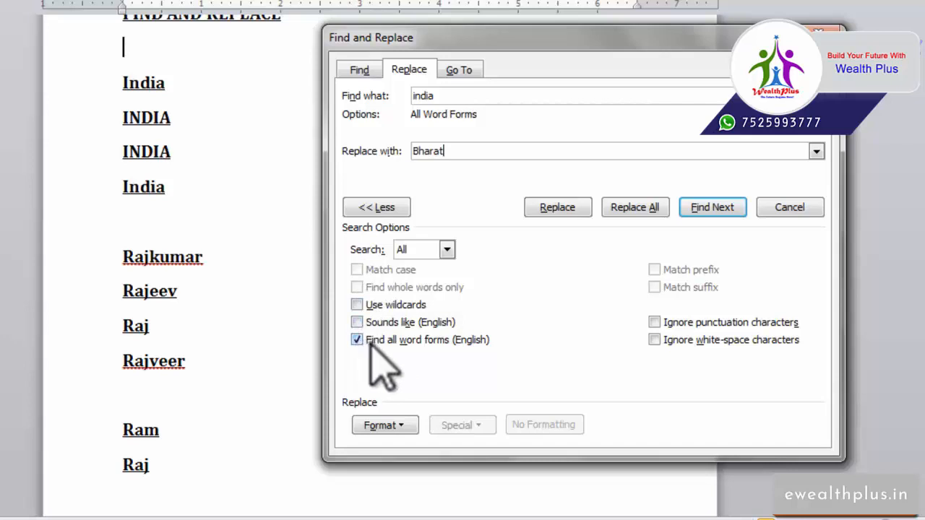
pyautogui.click(371, 341)
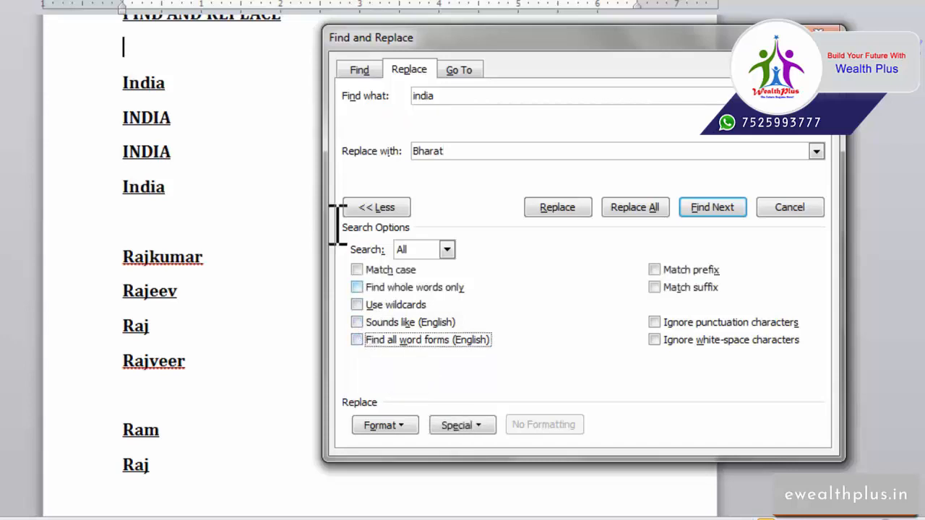
# - Collapse the extra search options and replace the first two occurrences of "india" with "Bharat" one at a time
pyautogui.click(376, 208)
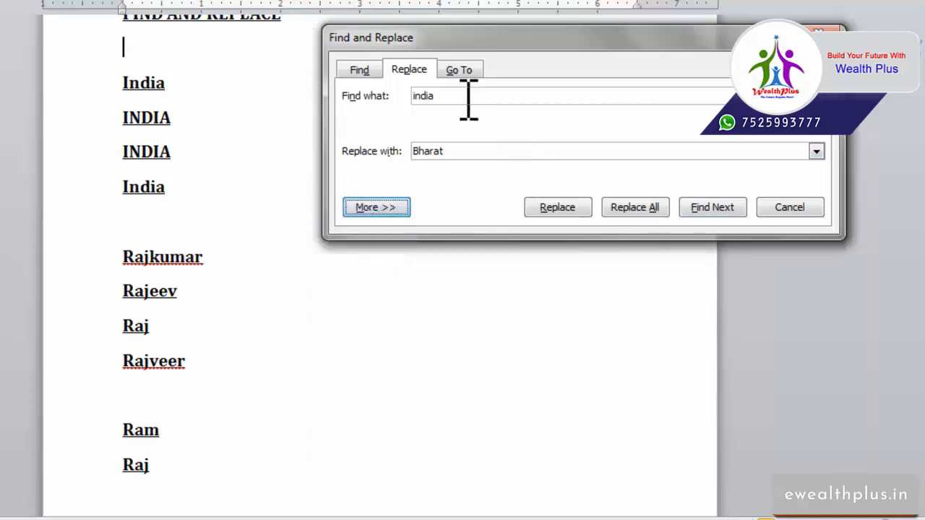
pyautogui.moveTo(460, 101); pyautogui.dragTo(409, 95)
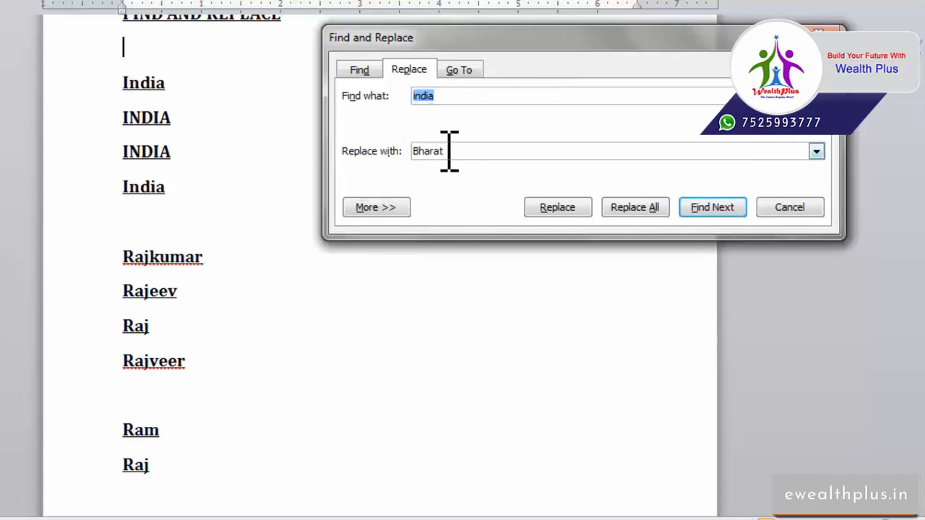
pyautogui.moveTo(456, 153); pyautogui.dragTo(432, 150)
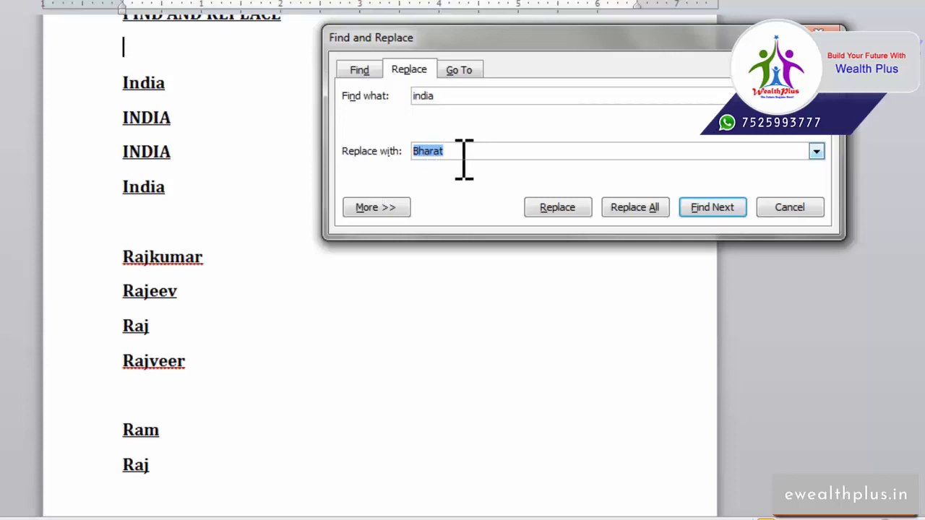
pyautogui.click(563, 208)
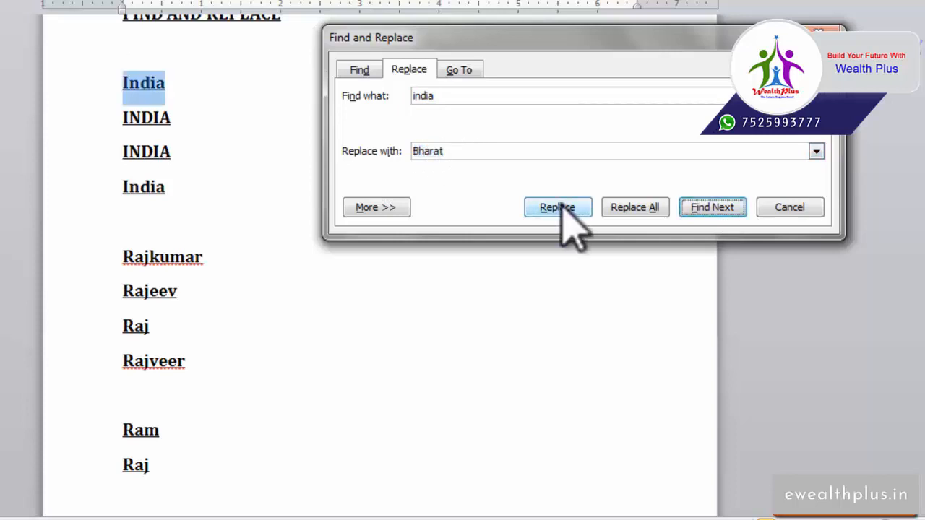
pyautogui.click(562, 210)
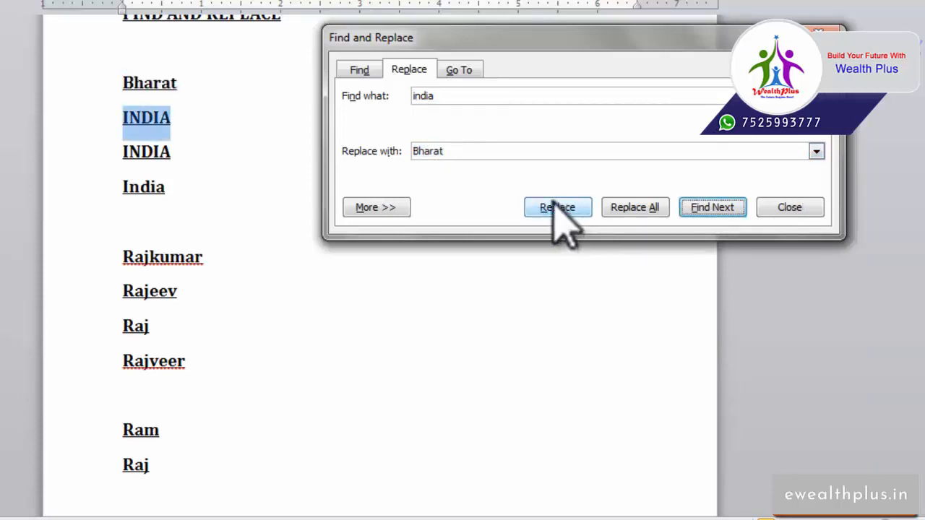
pyautogui.click(552, 205)
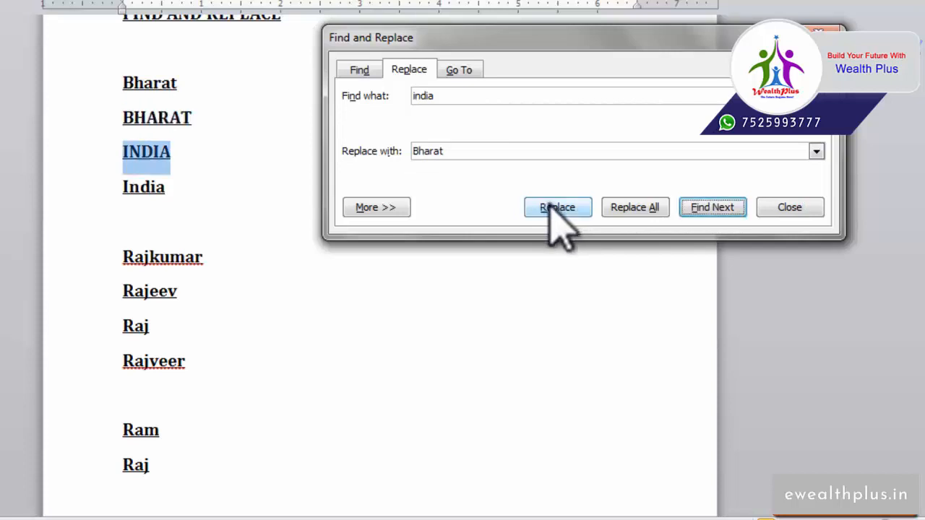
# - Replace all remaining occurrences of "india" with "Bharat" at once and dismiss the completion message
pyautogui.click(630, 209)
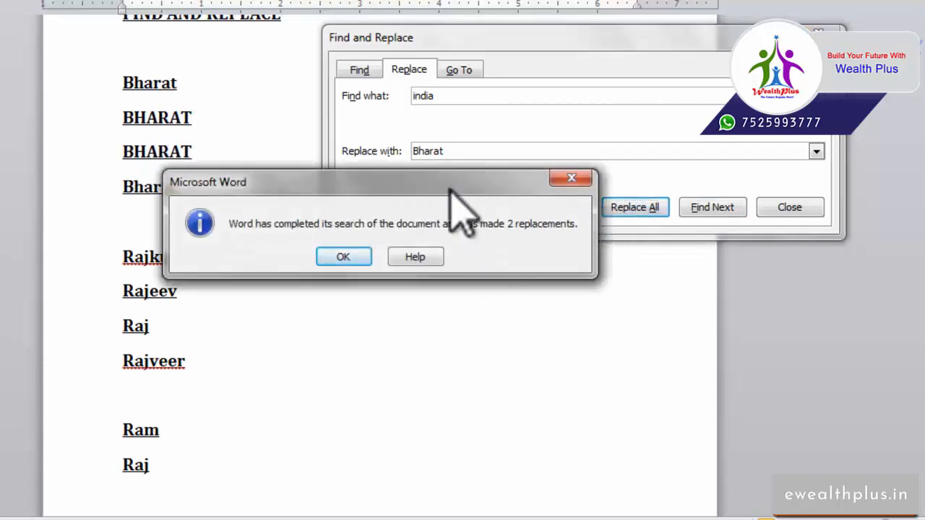
pyautogui.moveTo(449, 187); pyautogui.dragTo(488, 271)
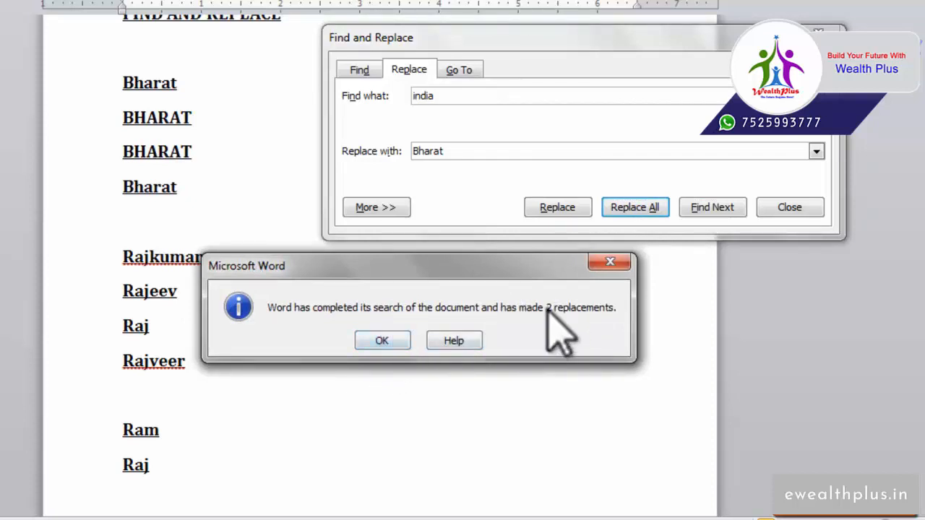
pyautogui.click(394, 340)
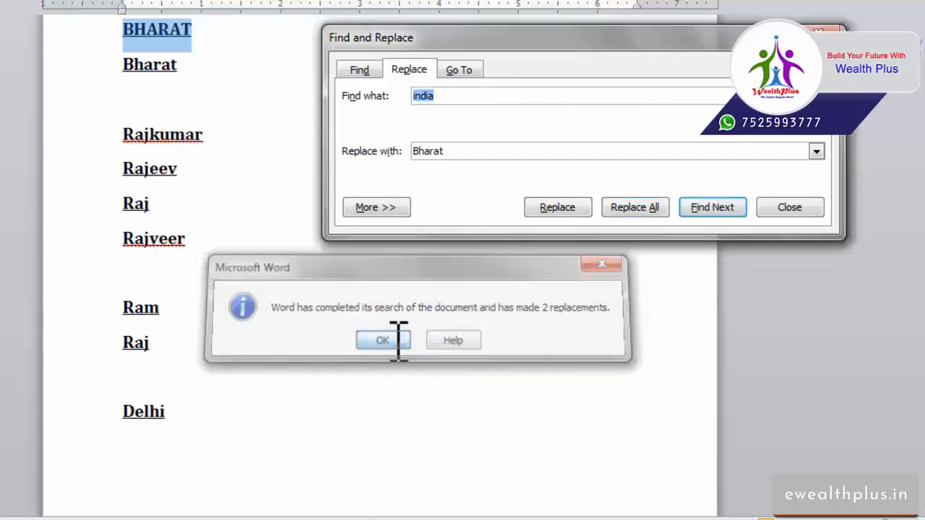
# - Use Go To with Line as the target to jump to line 15 of the document
pyautogui.click(458, 72)
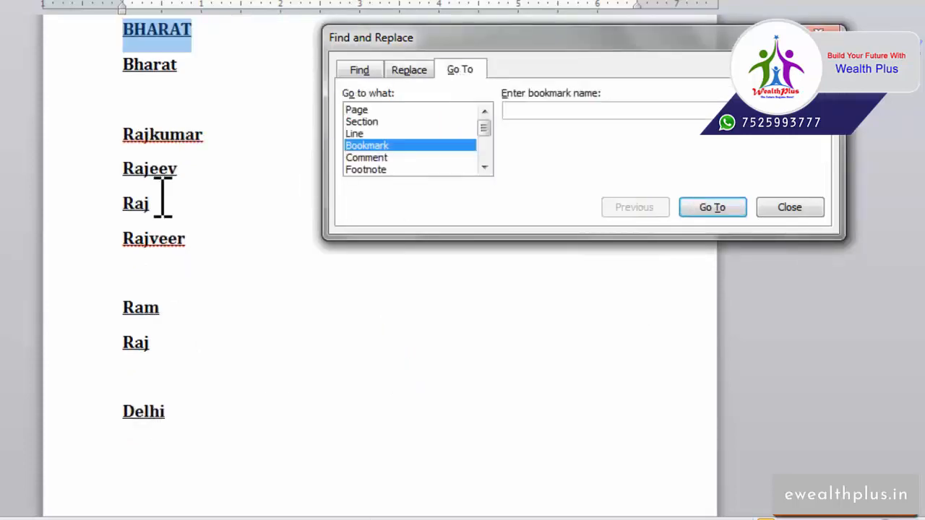
pyautogui.scroll(10, 173, 200)
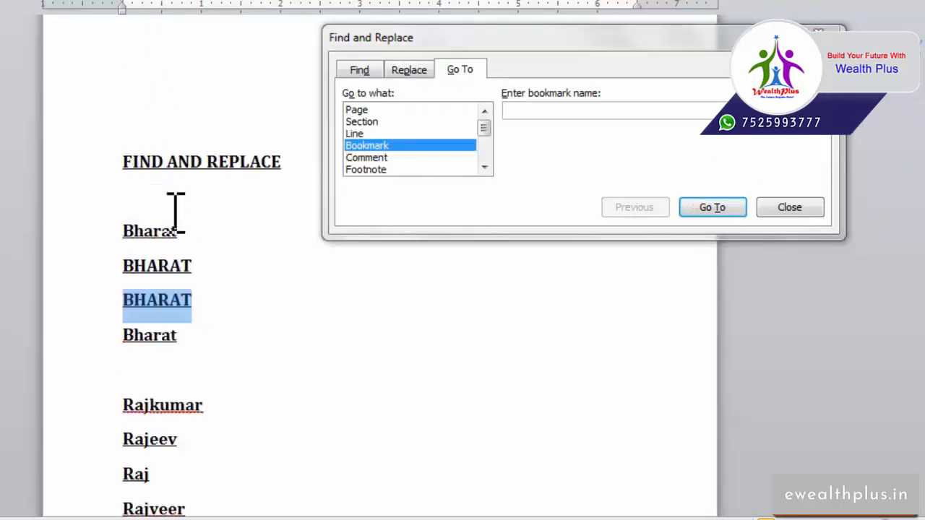
pyautogui.scroll(12, 244, 258)
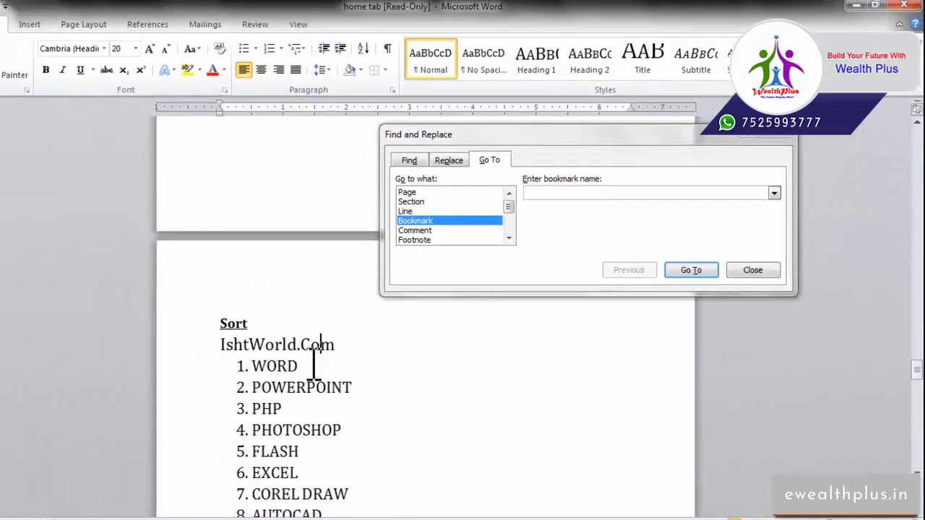
pyautogui.scroll(-1, 238, 375)
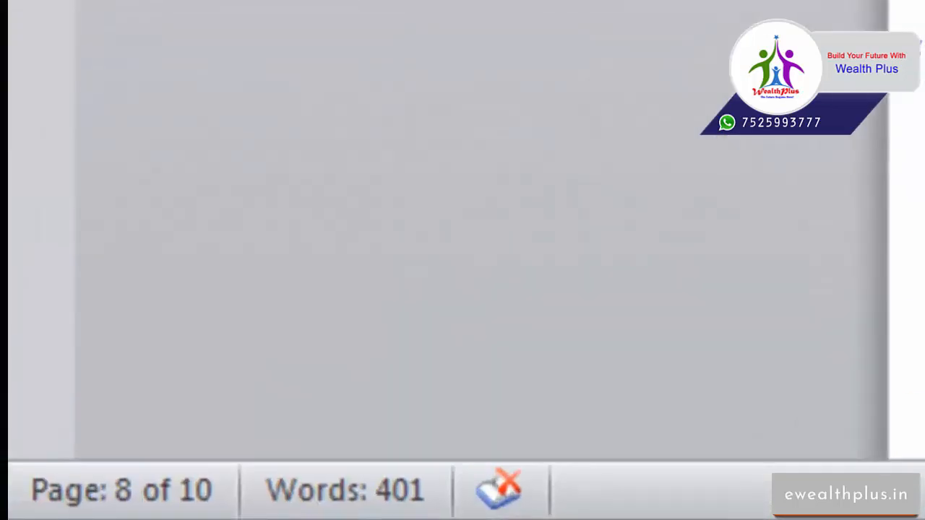
pyautogui.click(910, 260)
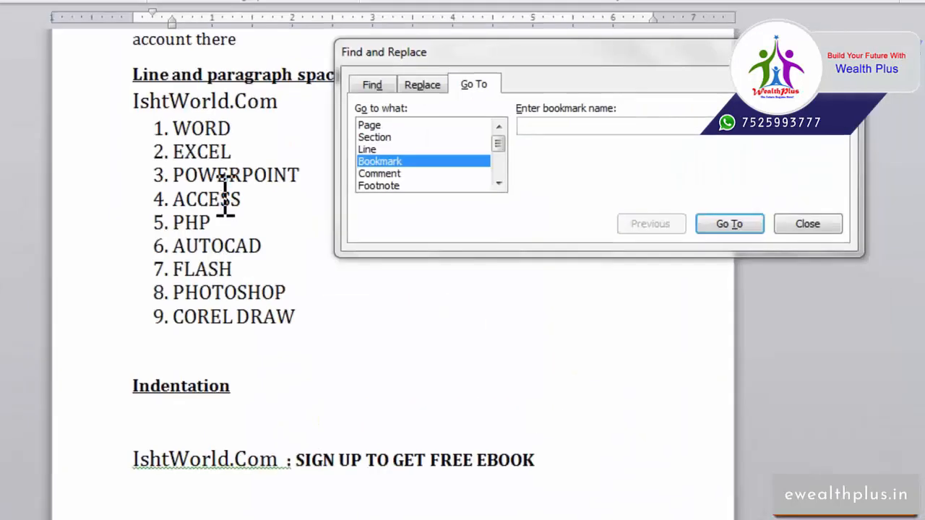
pyautogui.click(371, 149)
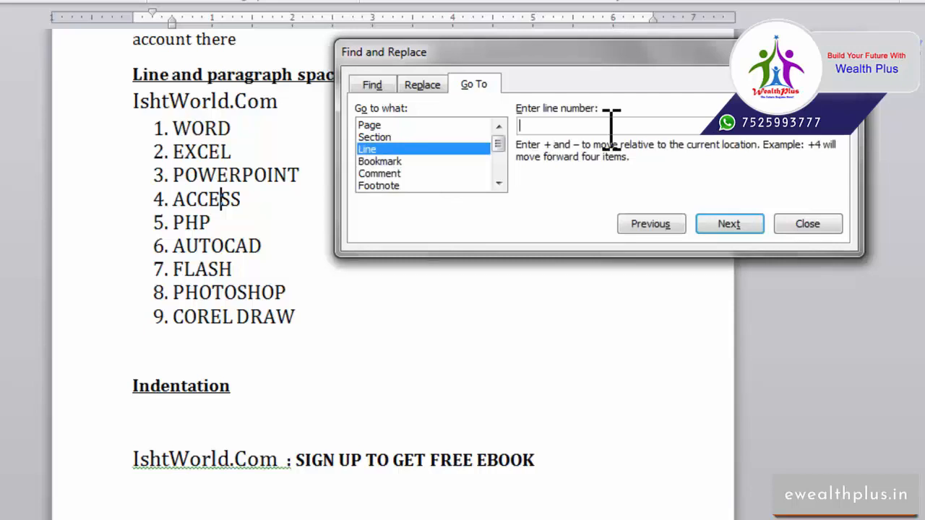
pyautogui.write('15')
pyautogui.press('Return')
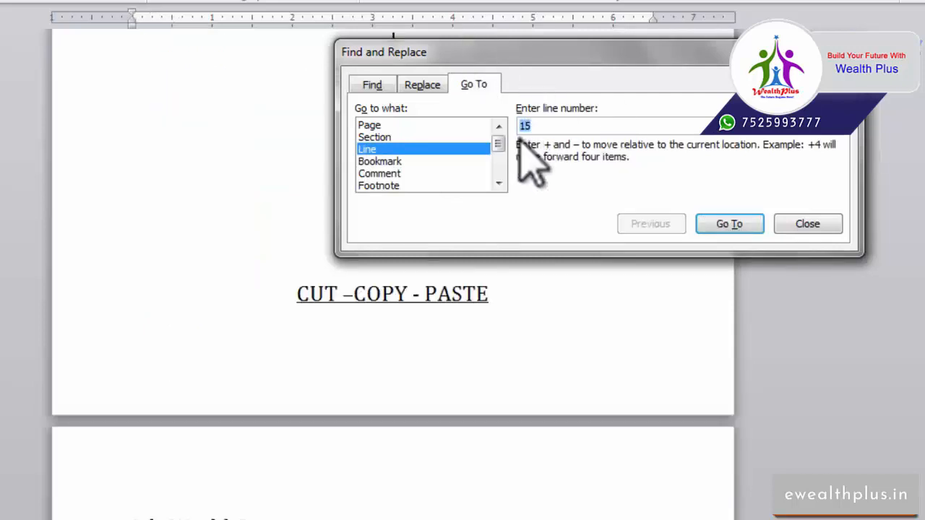
# - Move the Find and Replace dialog off the text, go to line 2 and line 5, and close the dialog
pyautogui.moveTo(483, 60); pyautogui.dragTo(583, 174)
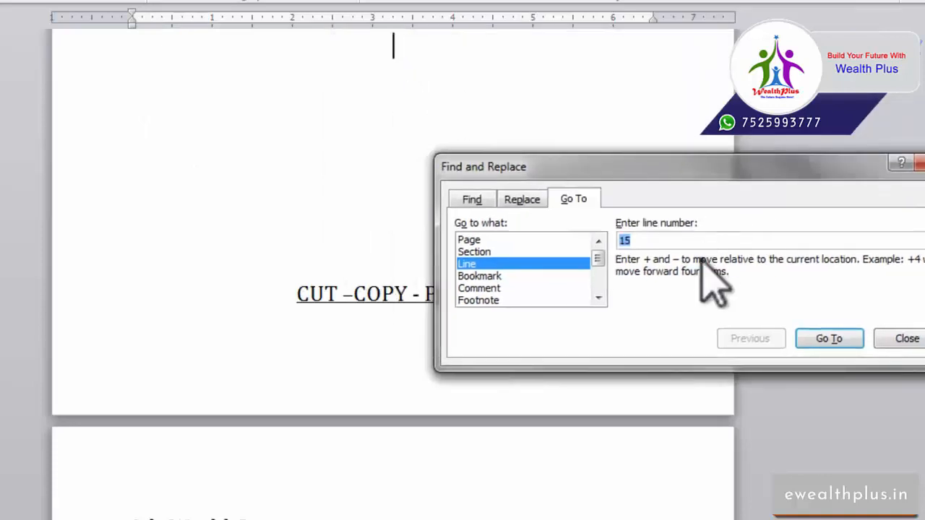
pyautogui.press('Return')
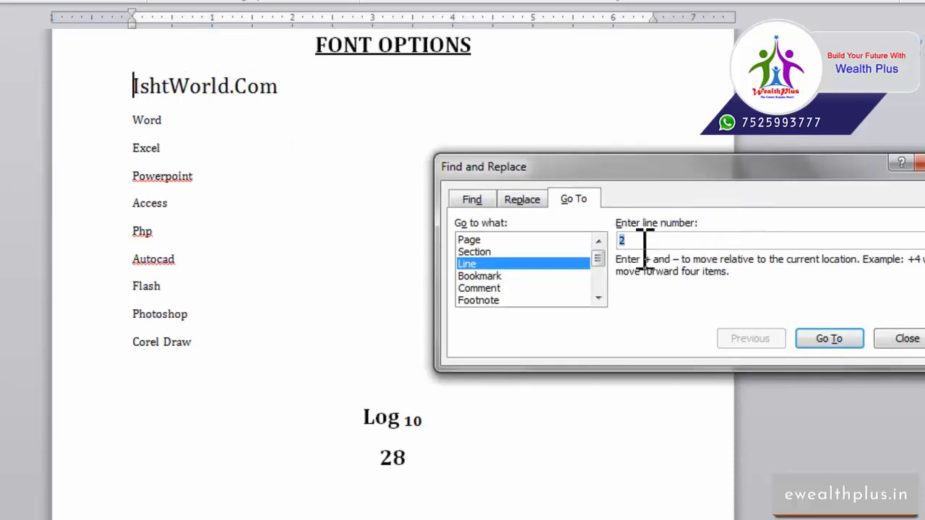
pyautogui.write('5')
pyautogui.press('Return')
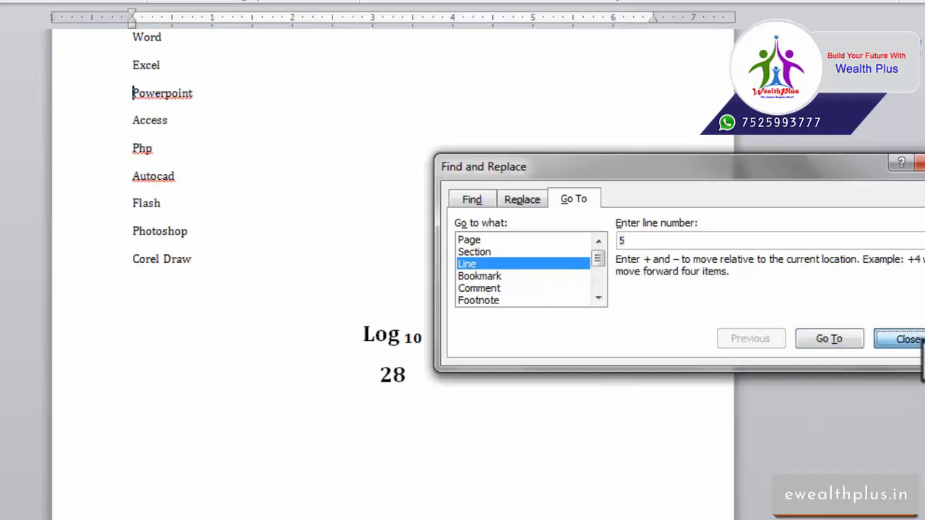
pyautogui.click(907, 338)
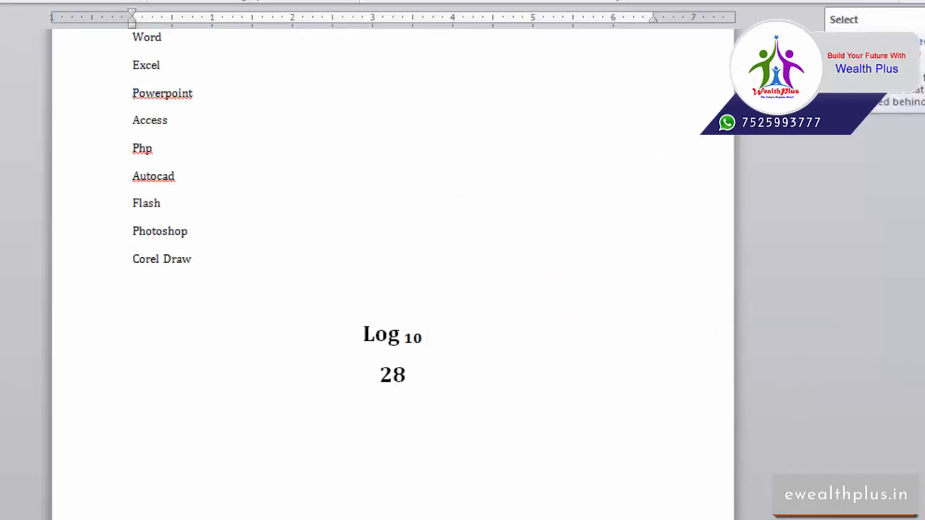
# - Select everything in the document with Select All and check the highlighted text and star shape on the last pages
pyautogui.click(619, 194)
pyautogui.scroll(-5, 685, 210)
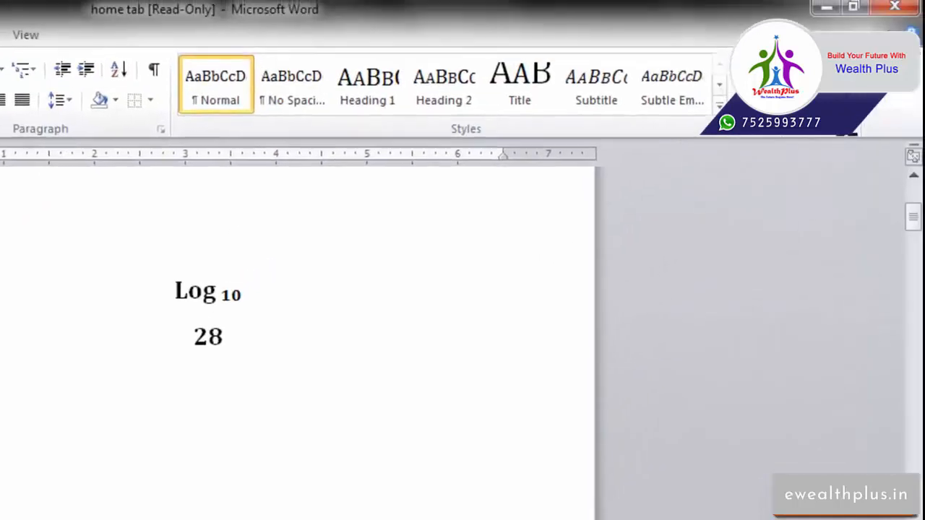
pyautogui.scroll(-5, 329, 313)
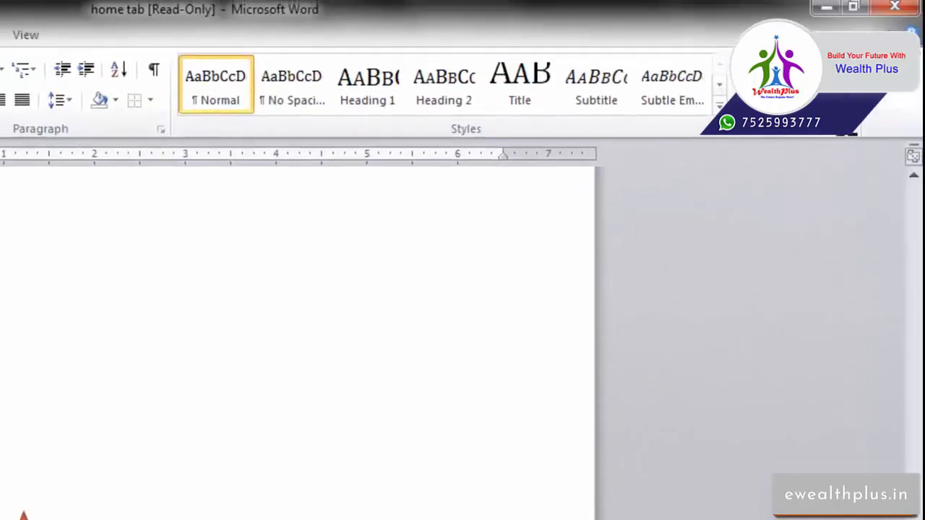
pyautogui.click(856, 122)
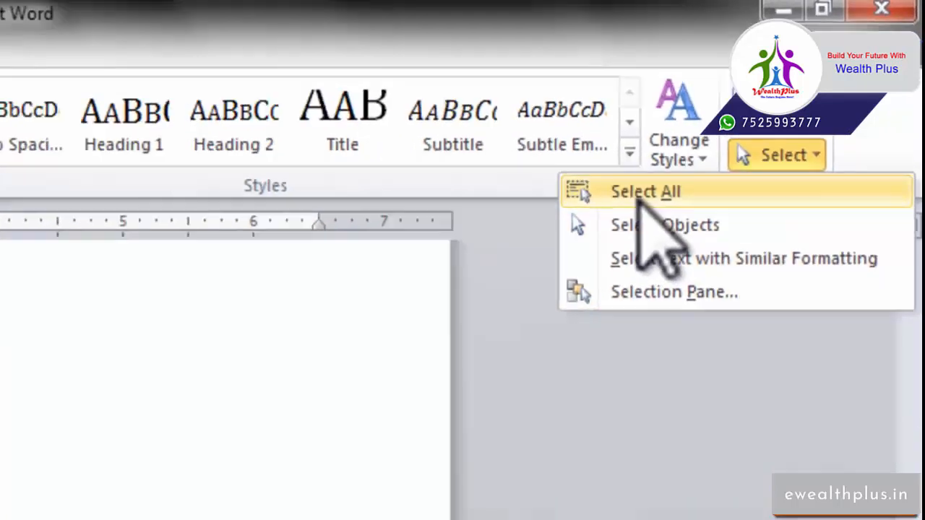
pyautogui.click(584, 229)
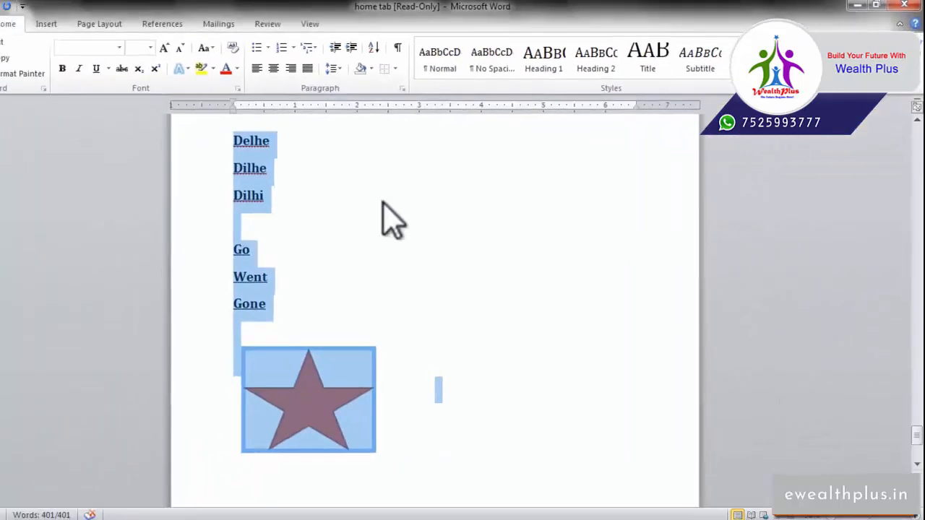
pyautogui.scroll(3, 296, 298)
pyautogui.scroll(5, 318, 289)
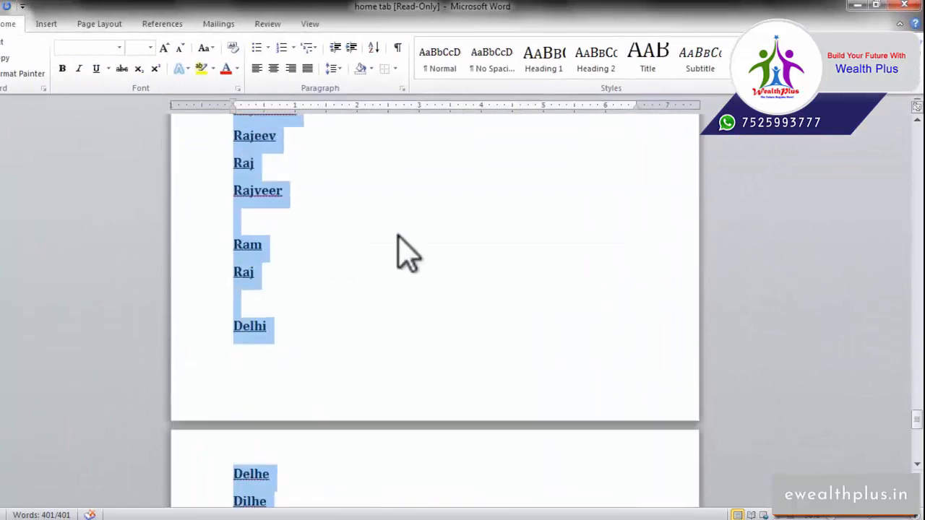
pyautogui.scroll(-10, 396, 238)
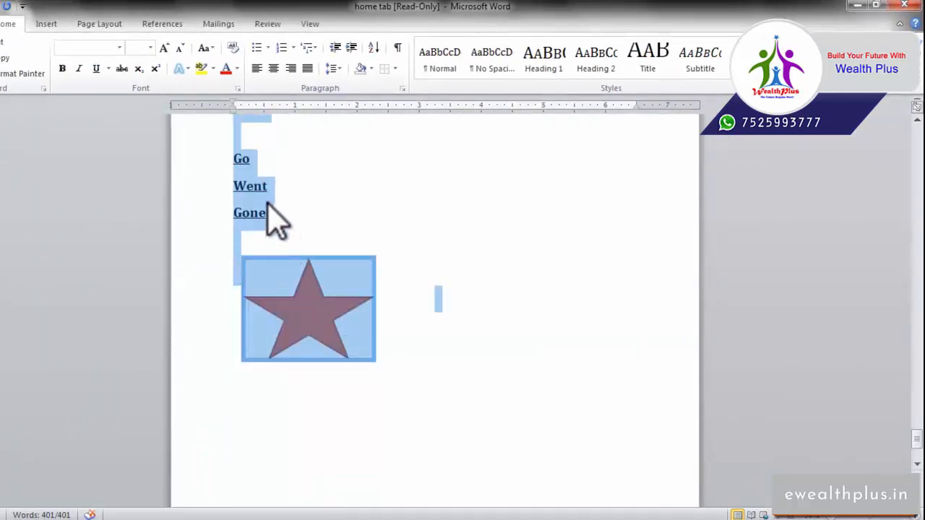
# - Turn on Select Objects and select the orange star shape below the word "Gone"
pyautogui.click(875, 80)
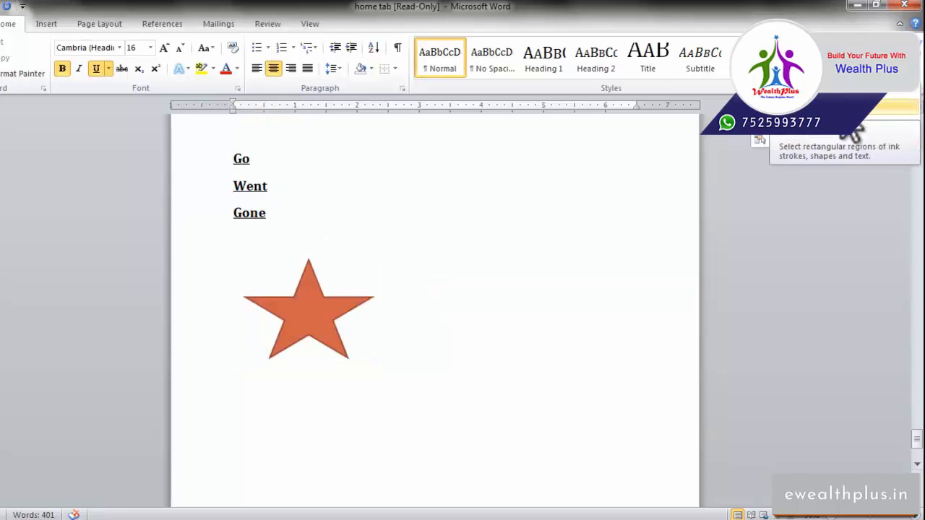
pyautogui.click(853, 128)
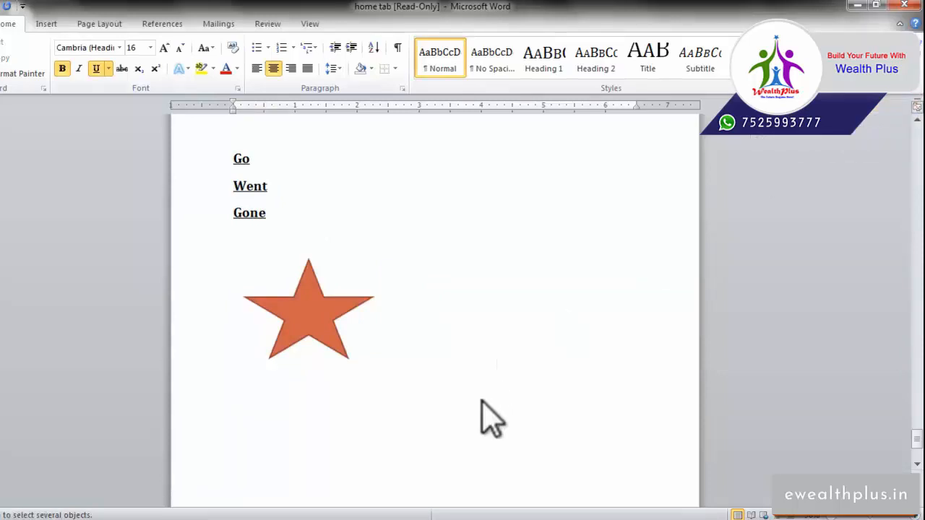
pyautogui.click(336, 331)
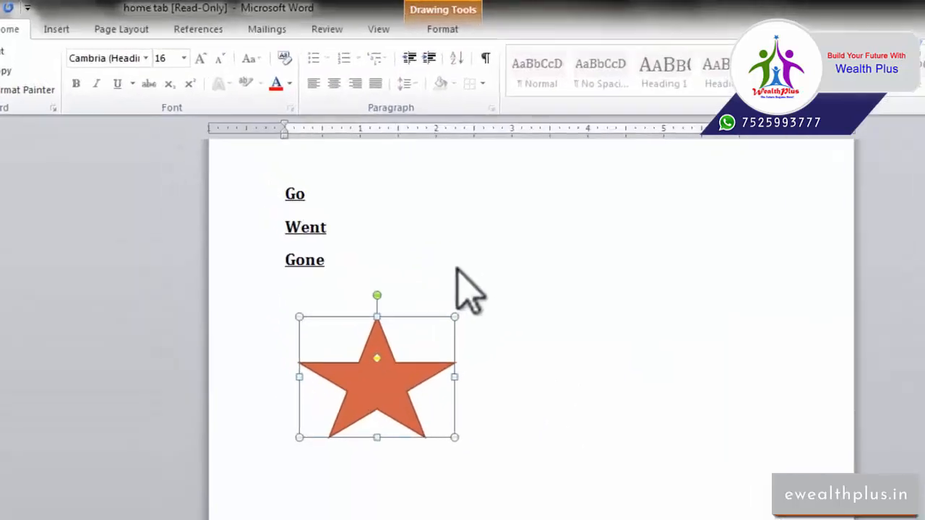
pyautogui.scroll(3, 402, 339)
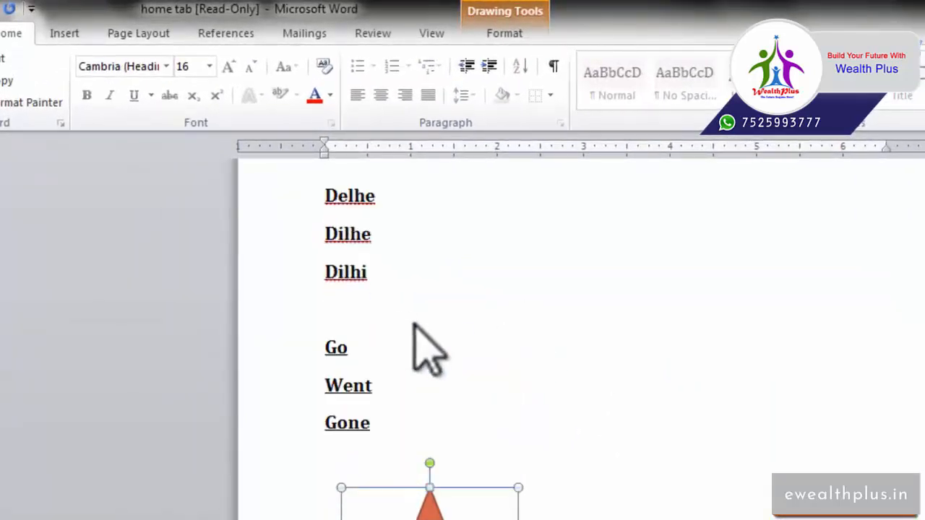
pyautogui.scroll(-3, 405, 303)
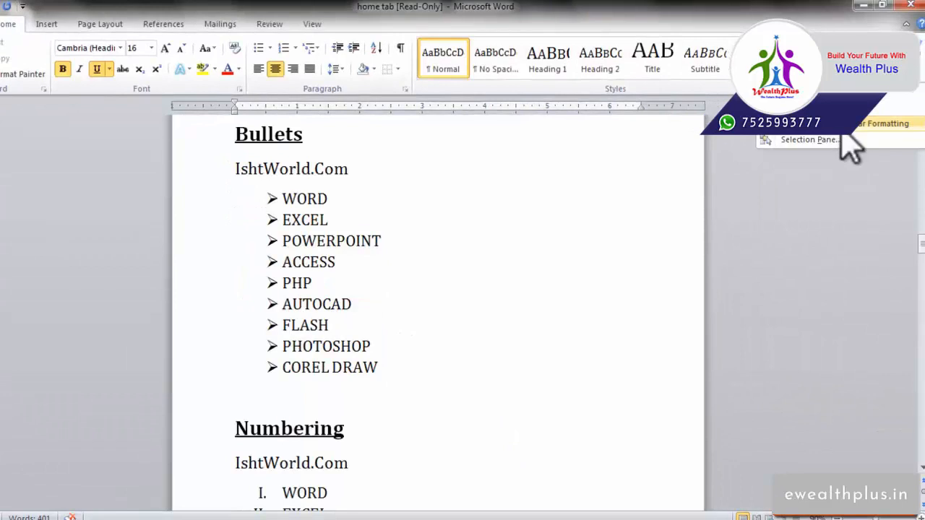
# - Select all text with similar formatting and review the highlighted headings through the bullets, numbering and multilevel list sections
pyautogui.click(844, 130)
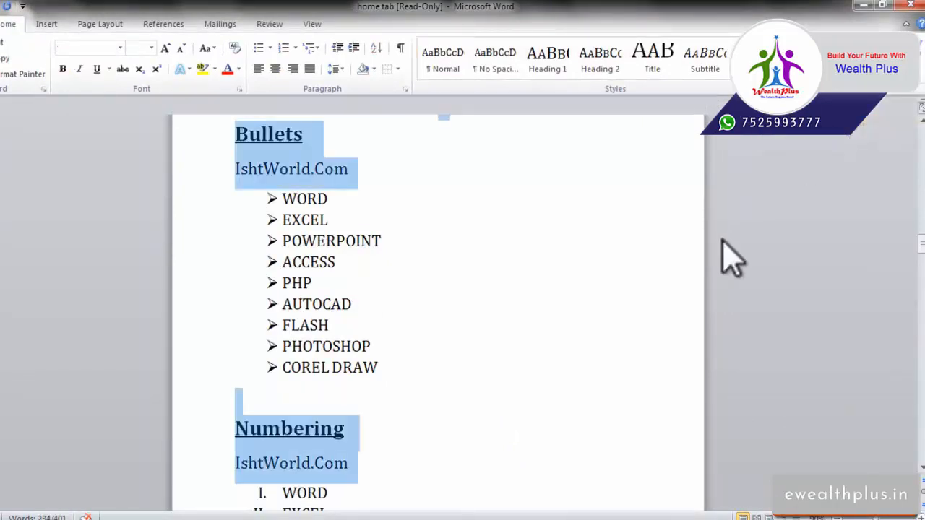
pyautogui.scroll(-1, 628, 376)
pyautogui.scroll(5, 627, 376)
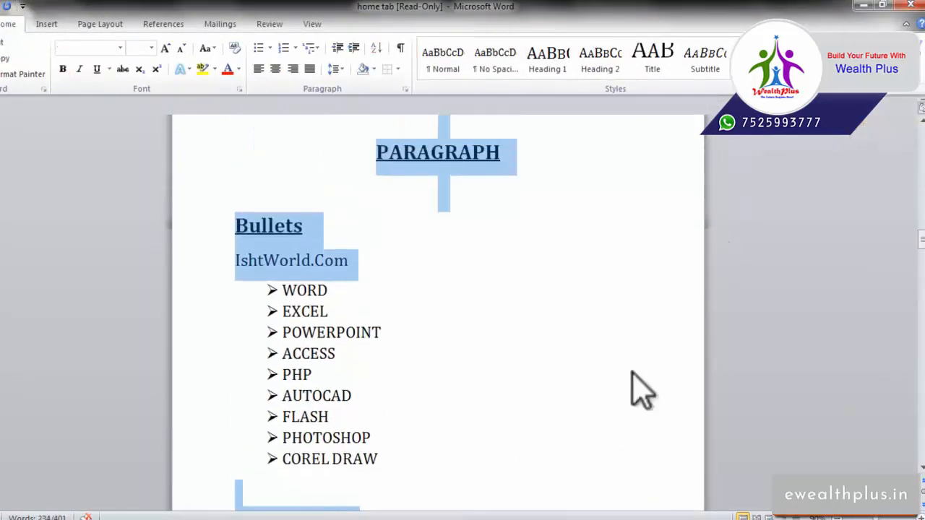
pyautogui.scroll(-4, 640, 377)
pyautogui.scroll(-4, 641, 381)
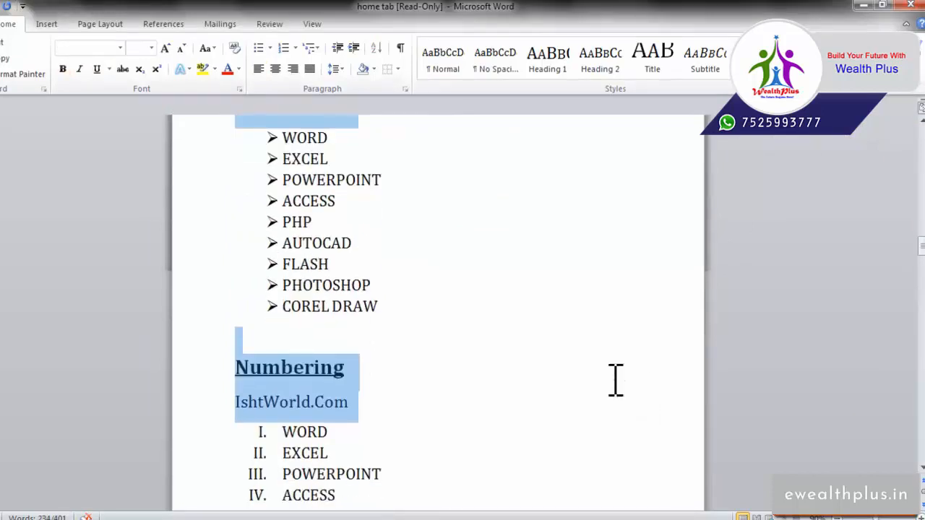
pyautogui.scroll(-10, 615, 381)
pyautogui.scroll(-5, 622, 399)
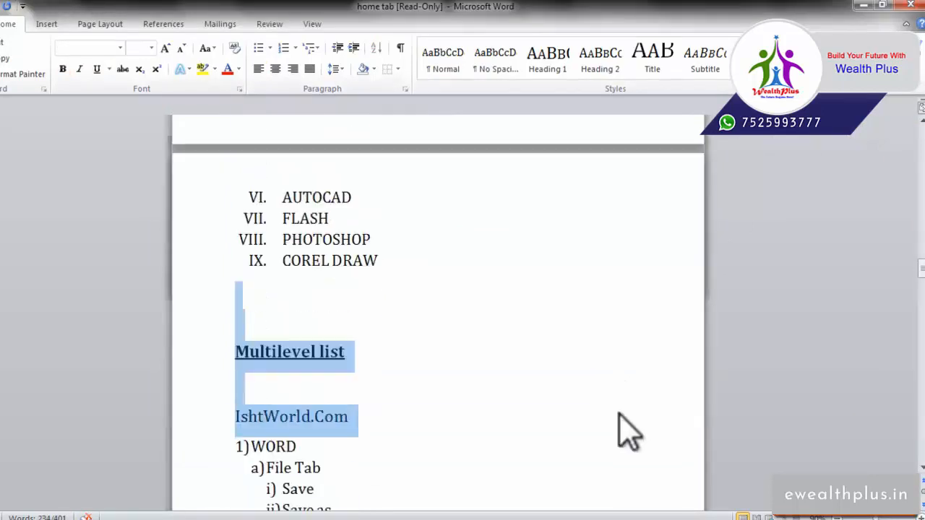
# - Open the Selection Pane, clear the text selection, and bring the star shape on page 10 into view
pyautogui.click(880, 93)
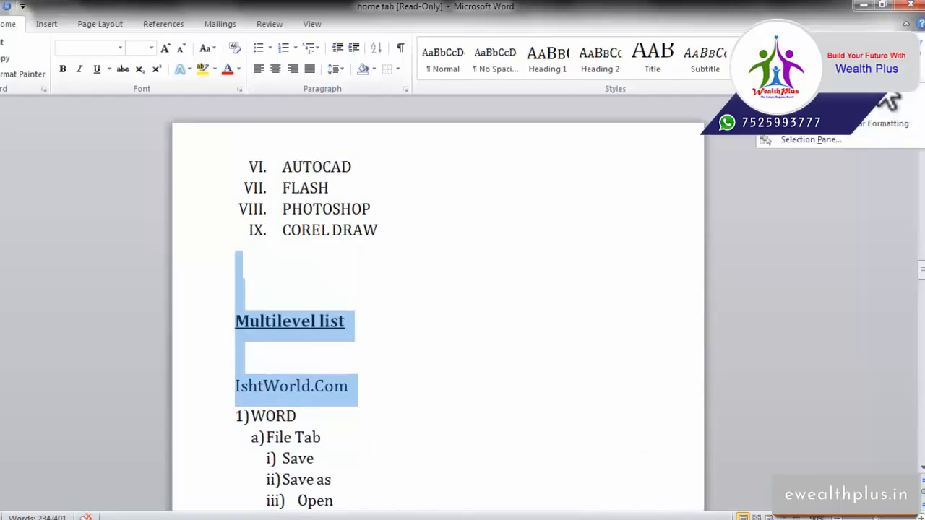
pyautogui.click(809, 139)
pyautogui.scroll(-9, 820, 231)
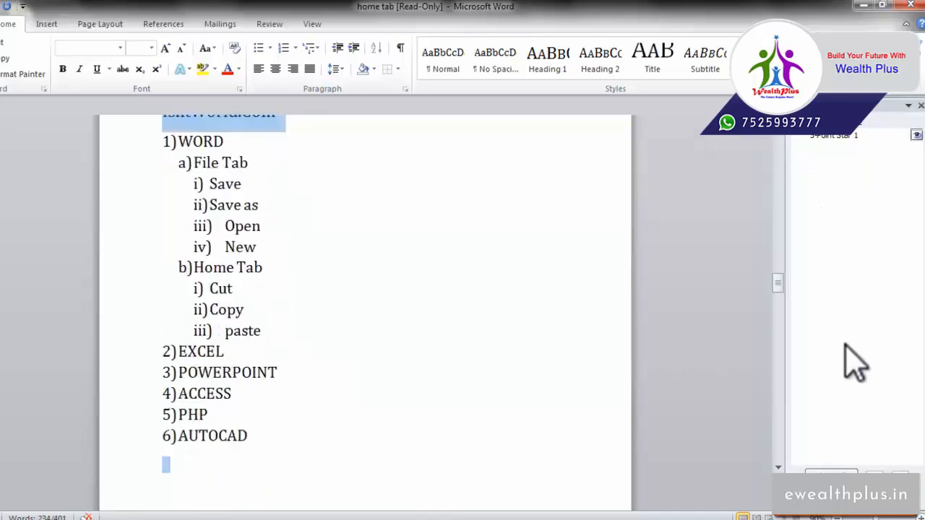
pyautogui.scroll(-13, 724, 315)
pyautogui.moveTo(782, 306); pyautogui.dragTo(783, 450)
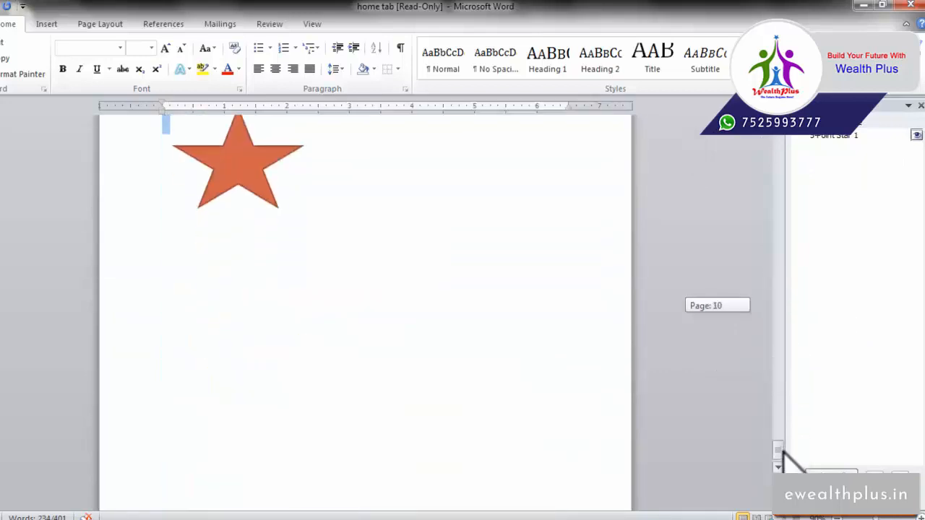
pyautogui.click(514, 322)
pyautogui.scroll(-2, 671, 368)
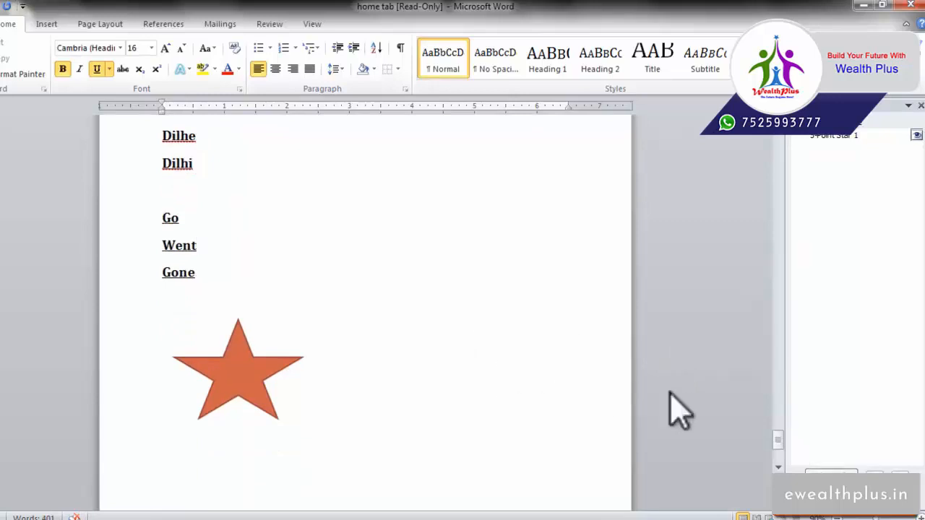